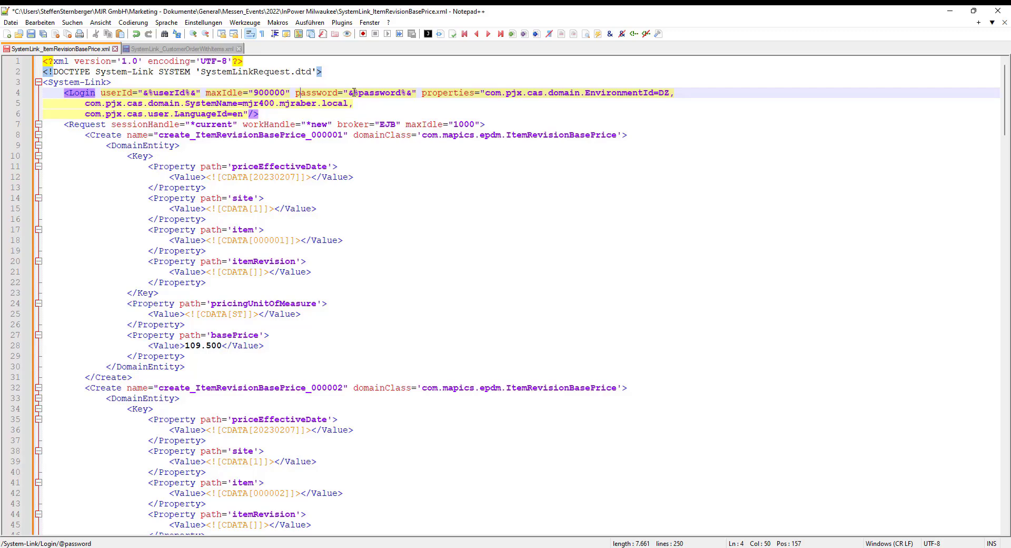
Examine the Login properties and the first Create request with its ItemRevisionBasePrice domain class in SystemLink_ItemRevisionBasePrice.xml
left_click(459, 93)
left_click_drag(80, 136, 176, 377)
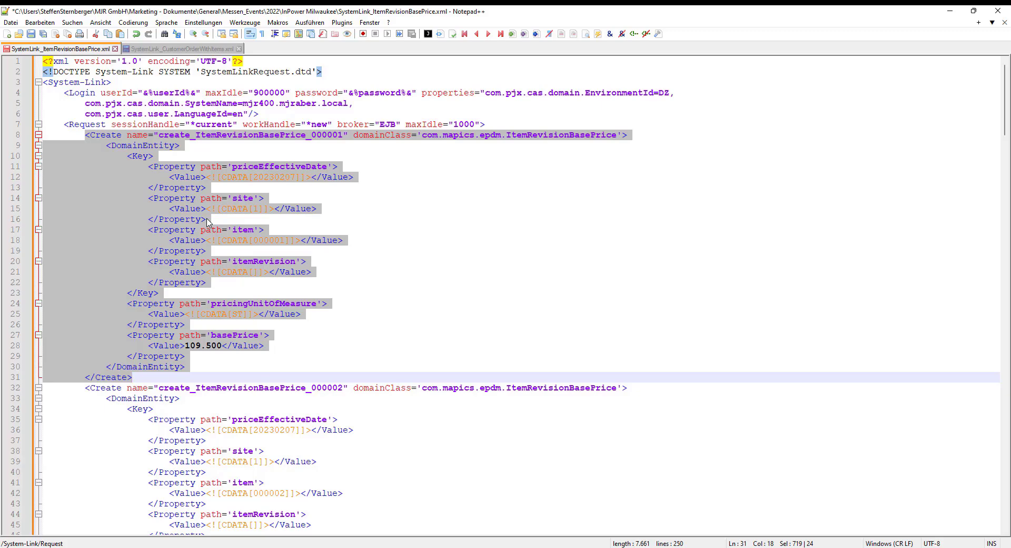
left_click(365, 158)
left_click(554, 135)
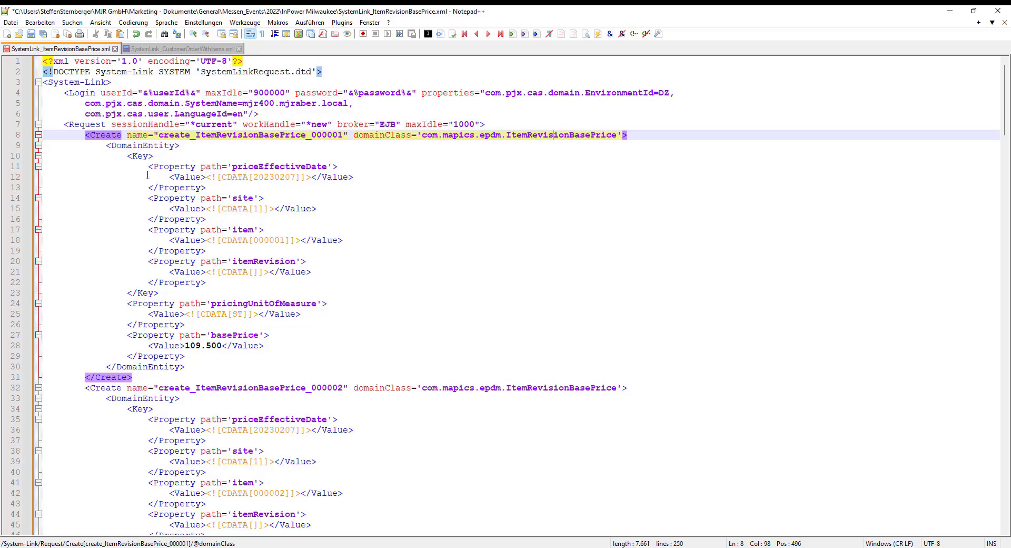
Examine the first Create request's properties: priceEffectiveDate, site, item, itemRevision, pricingUnitOfMeasure and basePrice
left_click(275, 167)
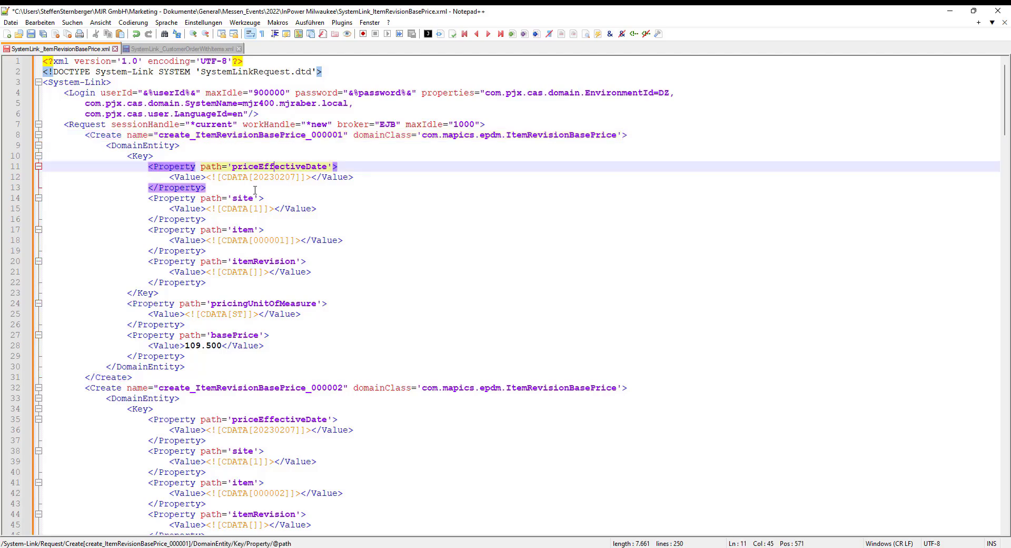
left_click(248, 199)
left_click(243, 231)
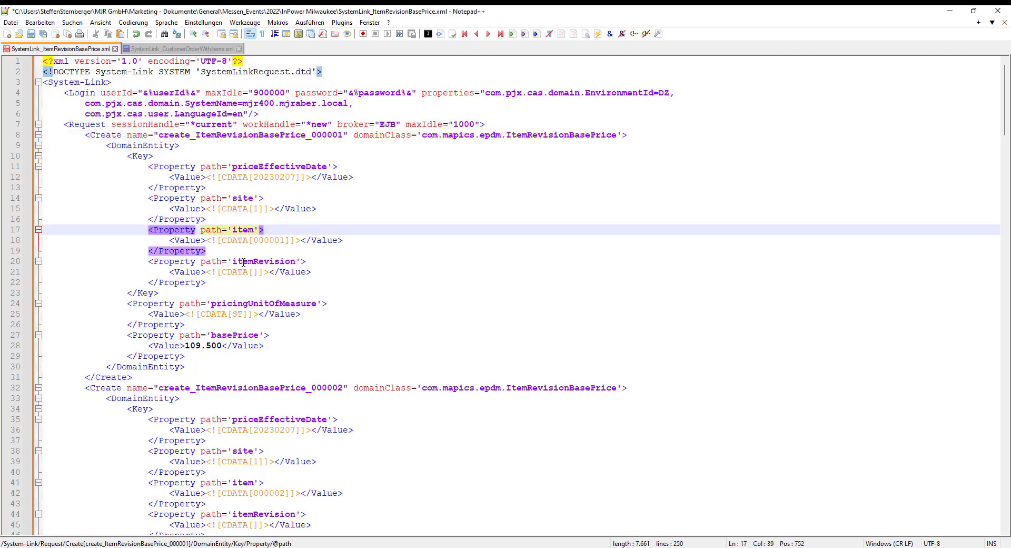
left_click(244, 260)
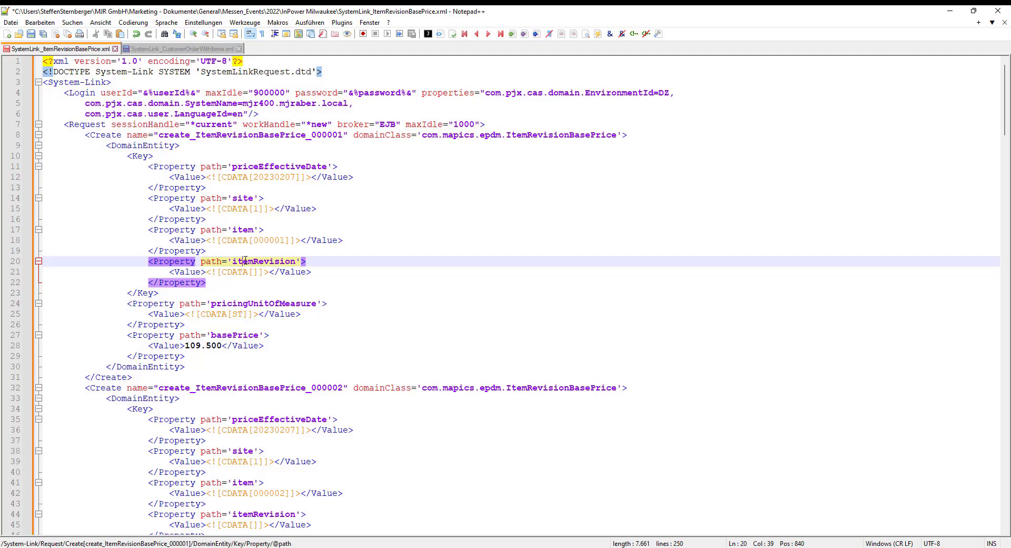
left_click(255, 304)
left_click(233, 335)
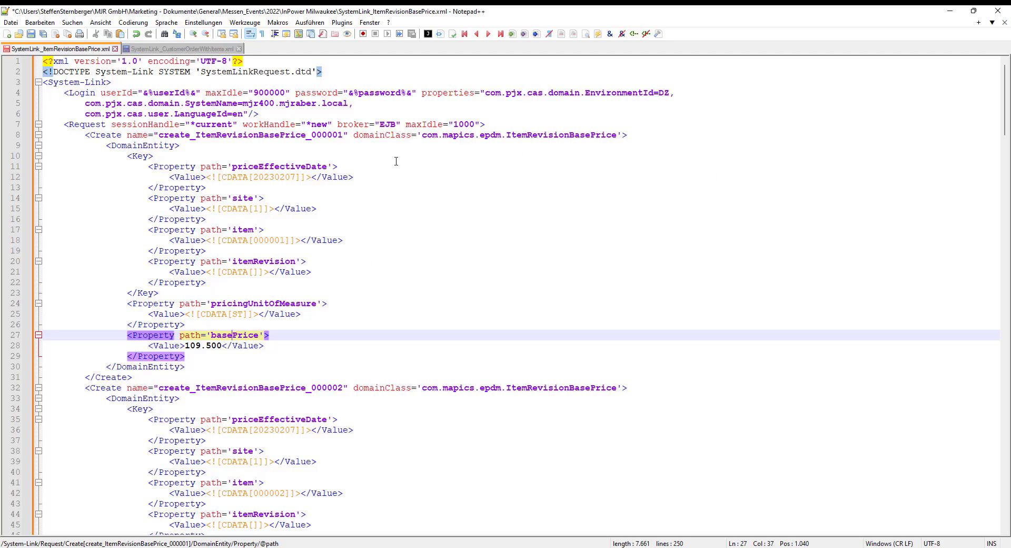
left_click(334, 137)
left_click_drag(1006, 100, 946, 58)
left_click(366, 276)
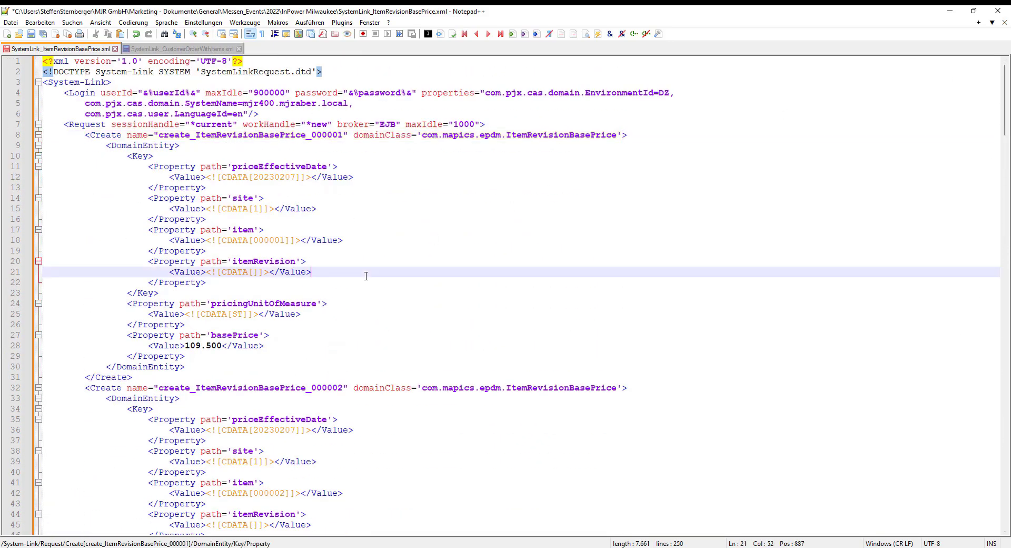
Copy the entire XML document and paste it over the existing request in the System-Link Simulator
key("ctrl+a")
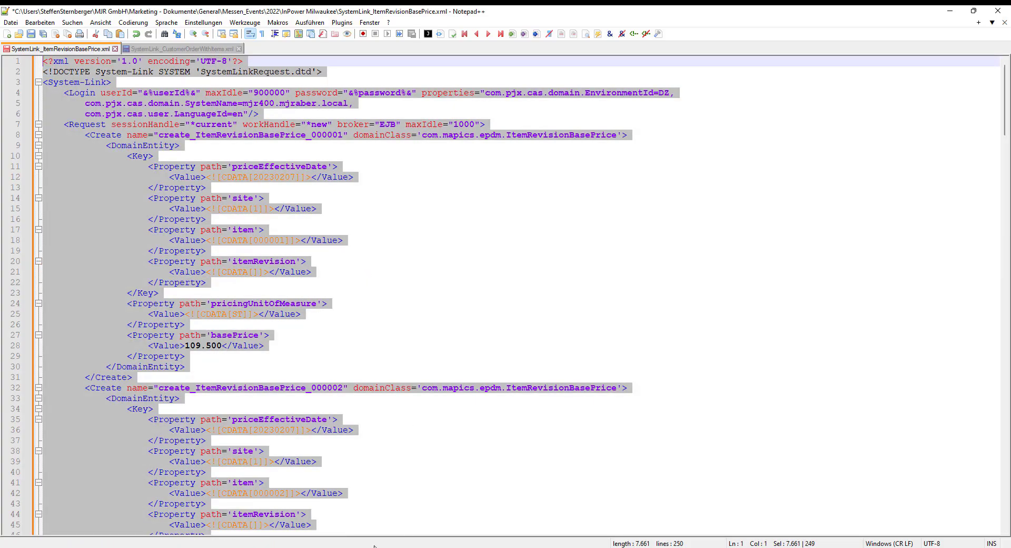
key("alt+Tab")
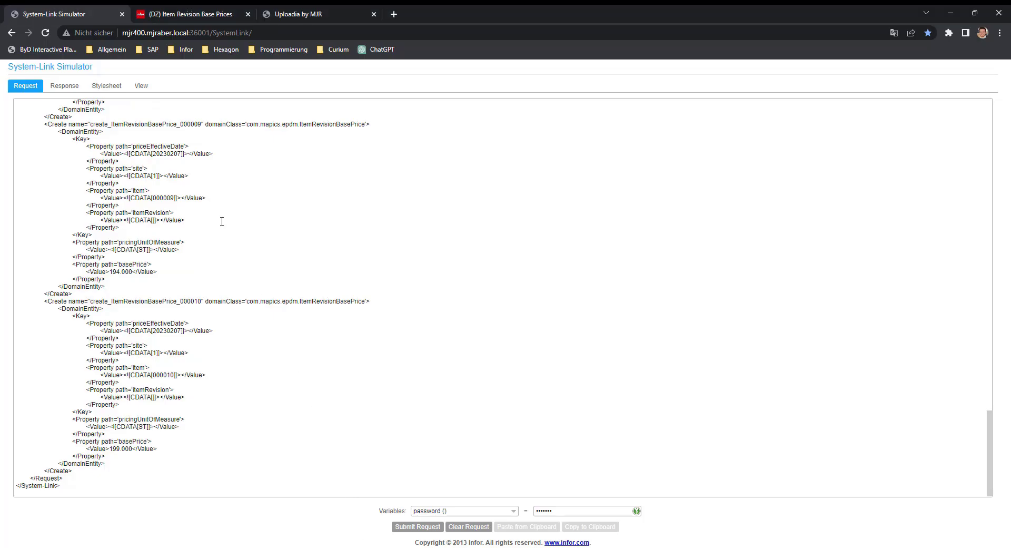
key("ctrl+a")
key("ctrl+v")
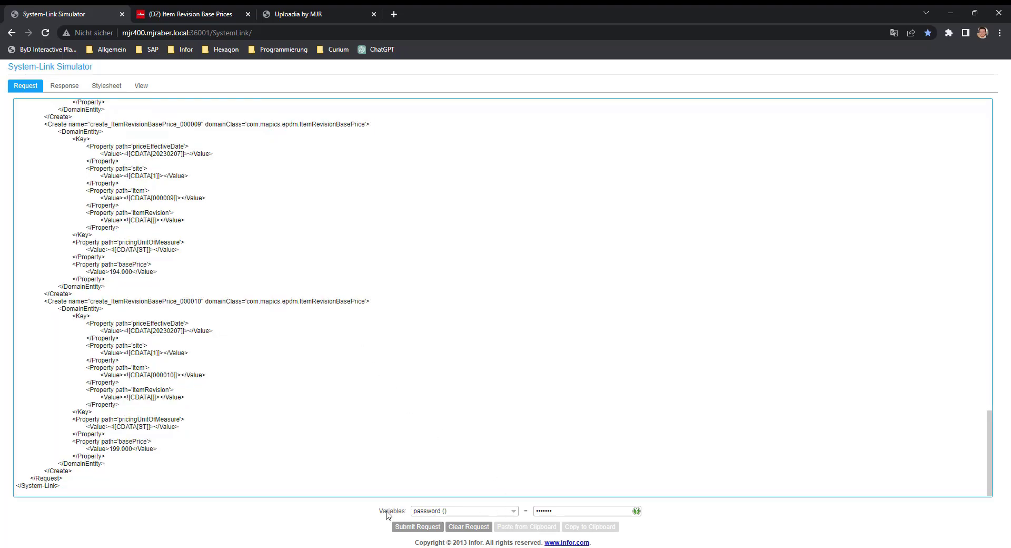
Check the userId and password variables and submit the base price request
left_click(514, 514)
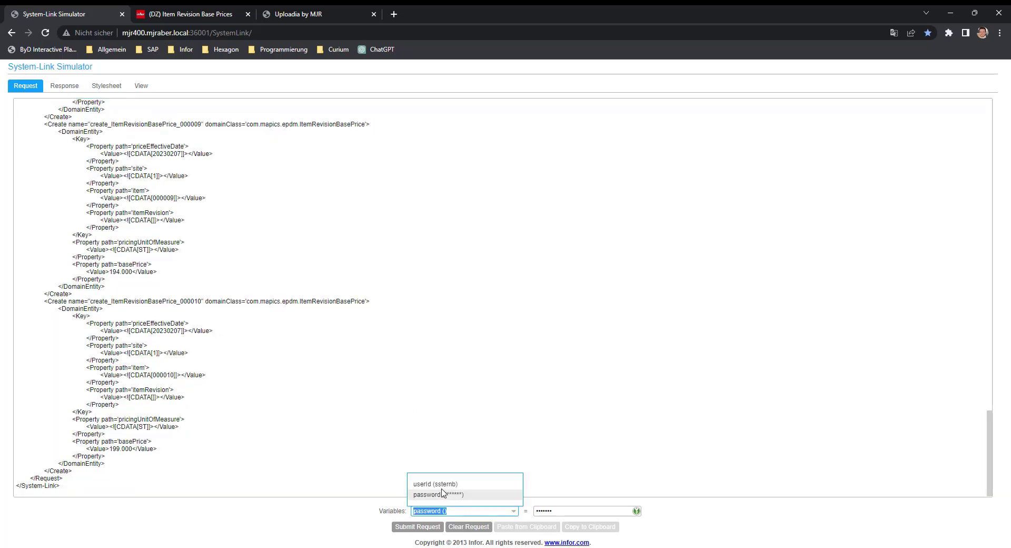
left_click(456, 486)
left_click(514, 511)
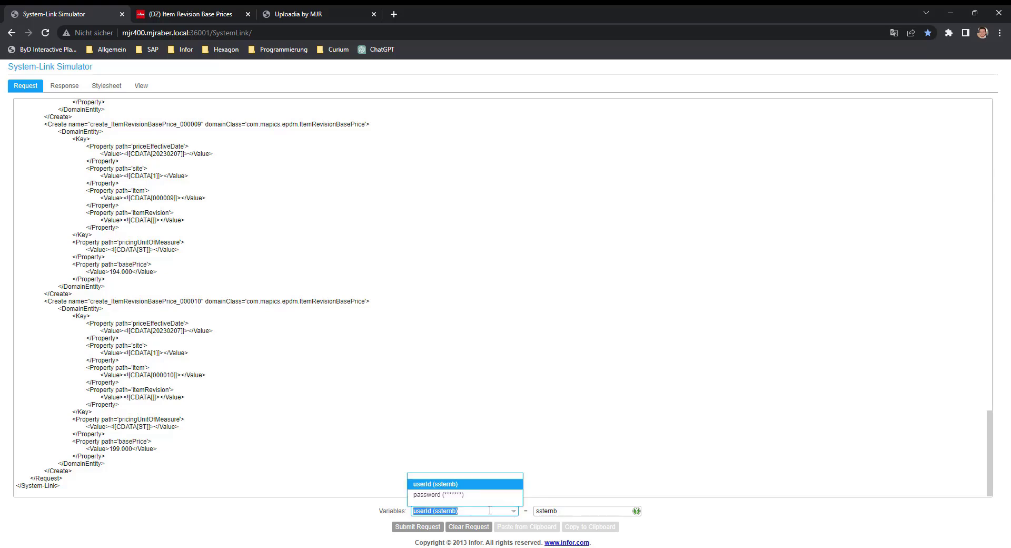
left_click(459, 495)
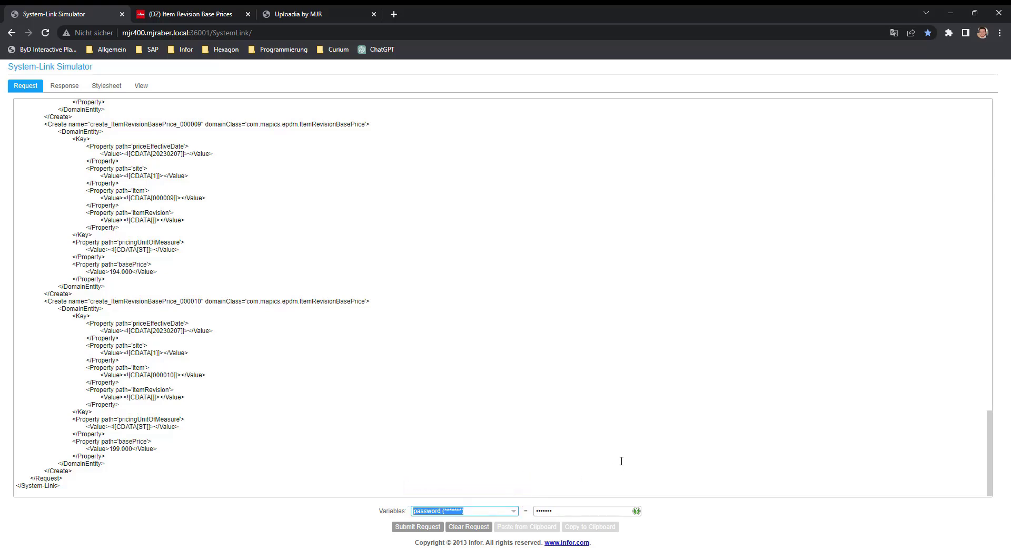
left_click(409, 526)
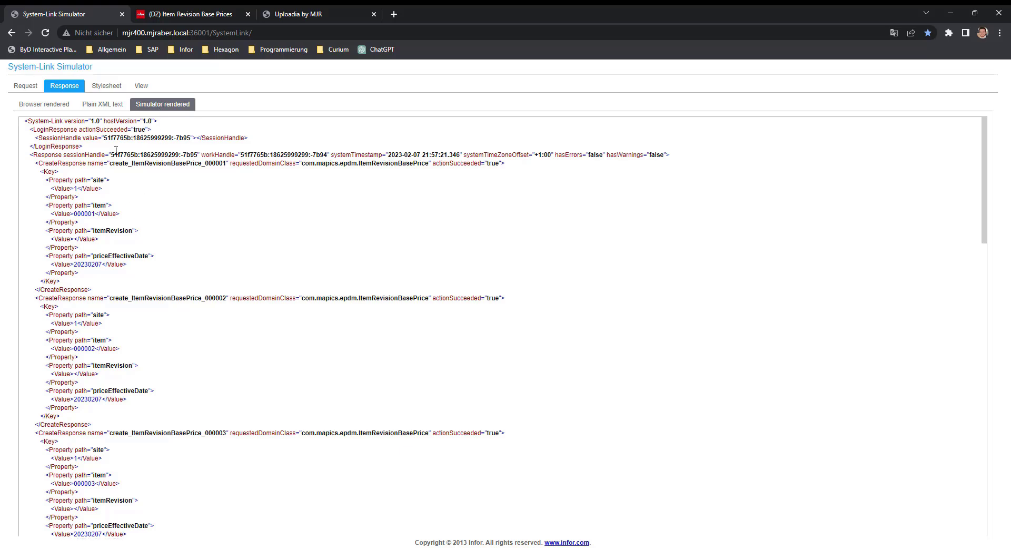
Review the response as plain XML, browser rendered and simulator rendered, and check the created records in the Item Revision Base Prices list
left_click(102, 103)
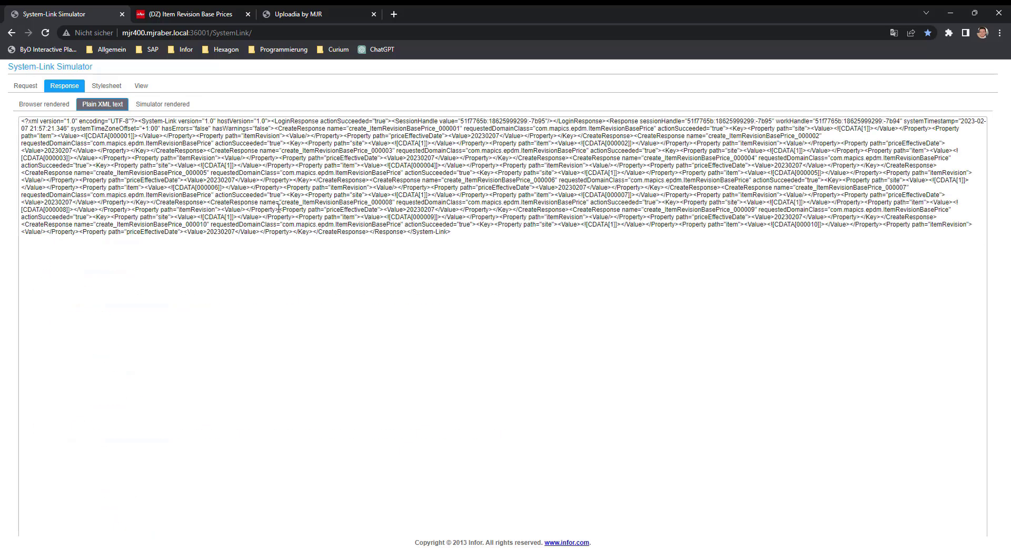
left_click(44, 106)
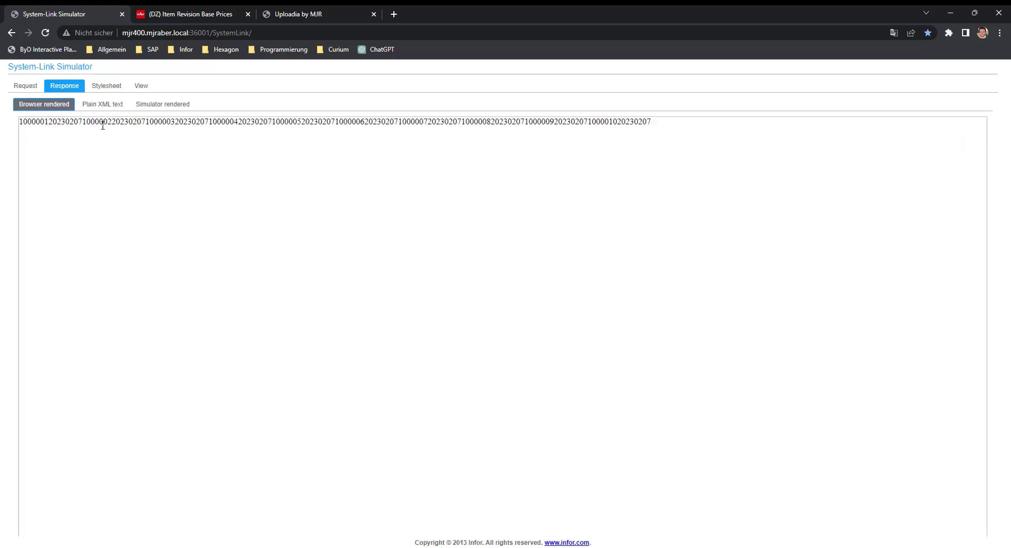
left_click(152, 104)
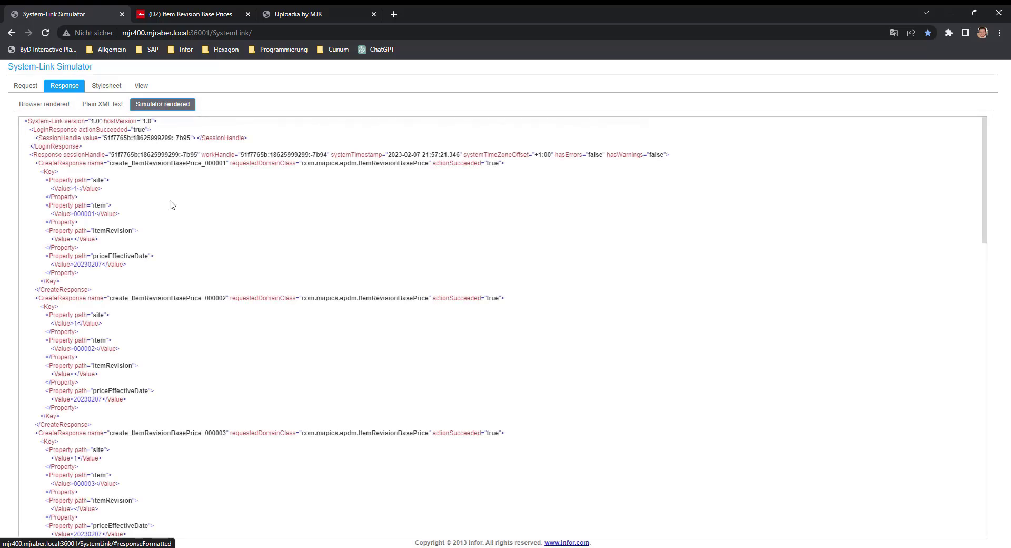
double_click(452, 165)
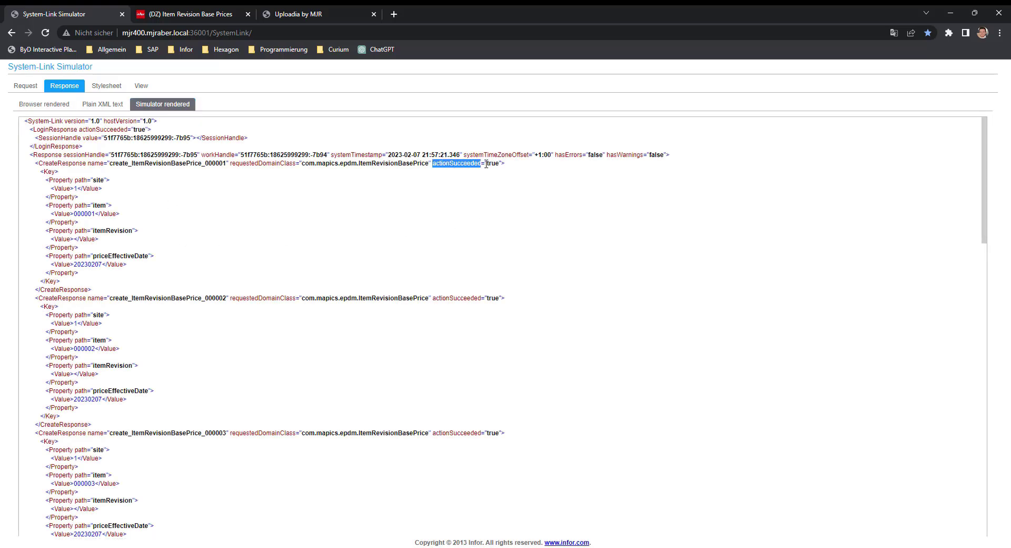
left_click(81, 184)
key("ctrl+Tab")
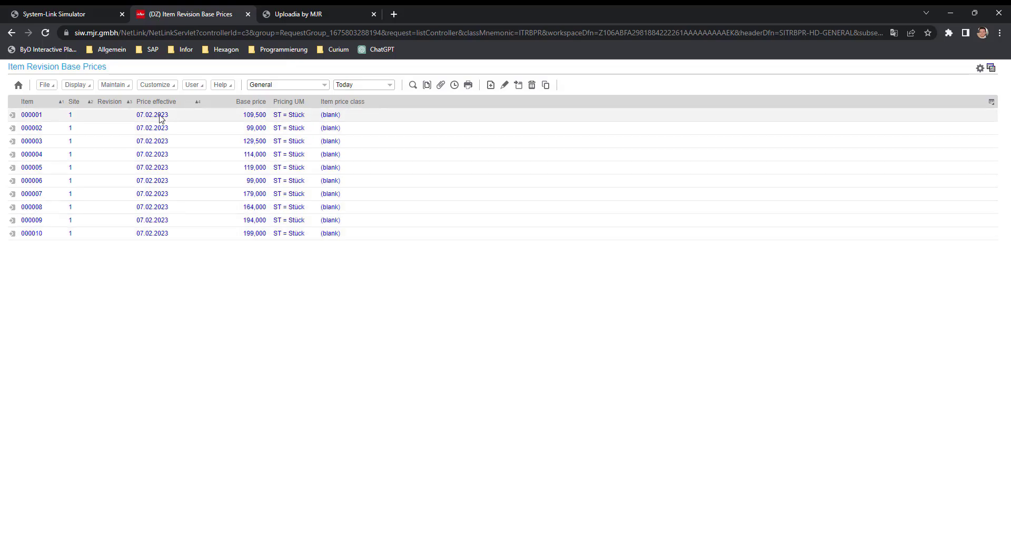
Switch to Uploadia and log in with the saved username and password, keeping environment DZ - R10 - Demo Keep Clean and language English
key("ctrl+Tab")
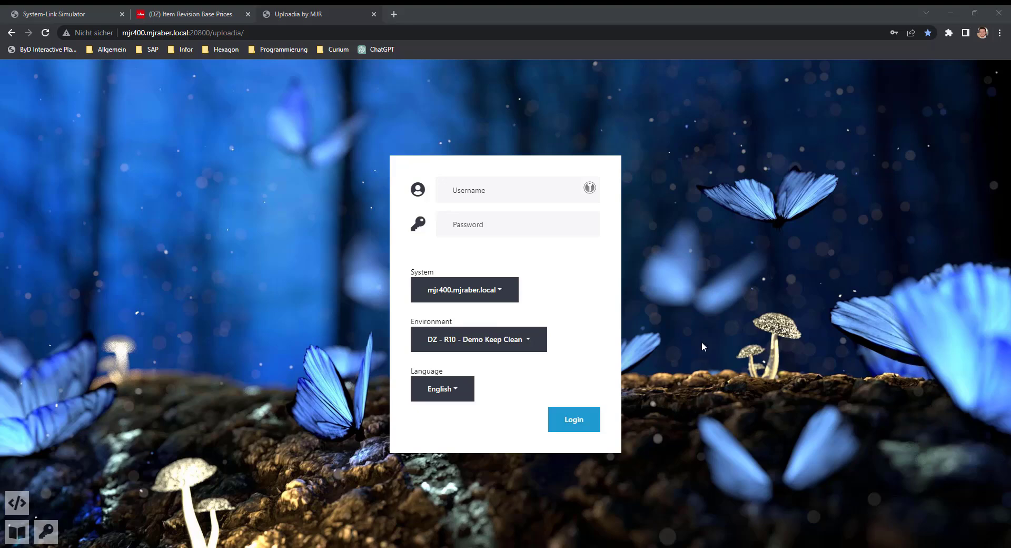
left_click(476, 187)
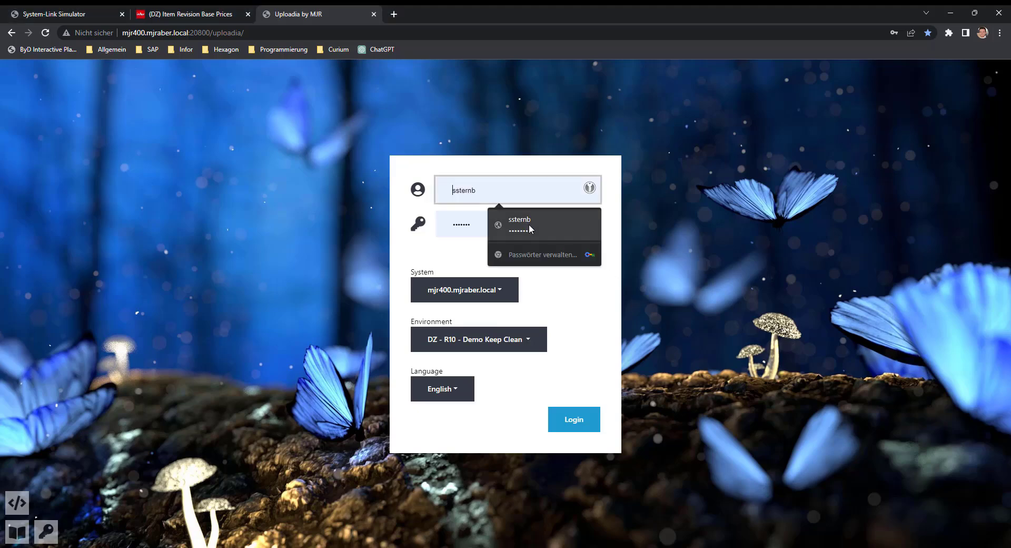
left_click(532, 226)
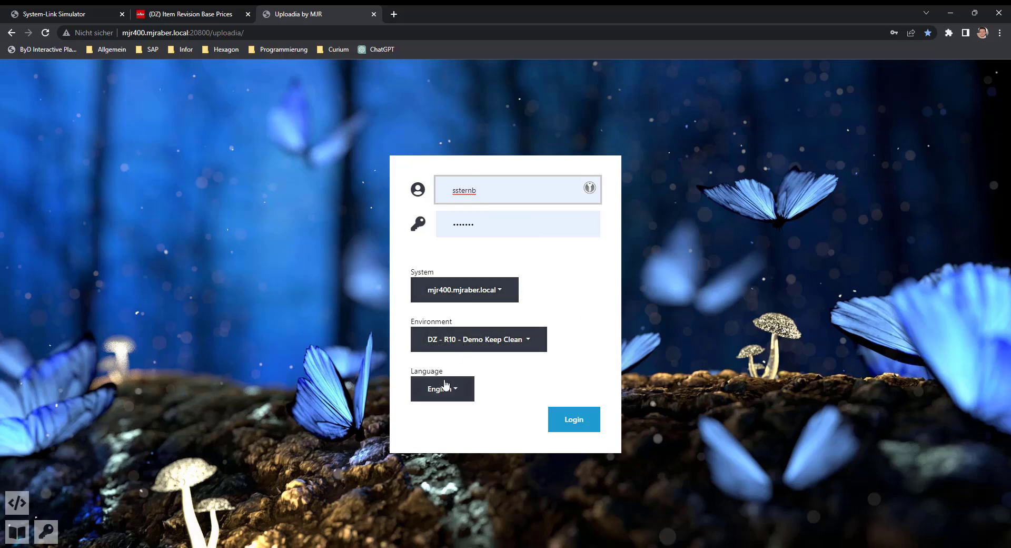
left_click(581, 422)
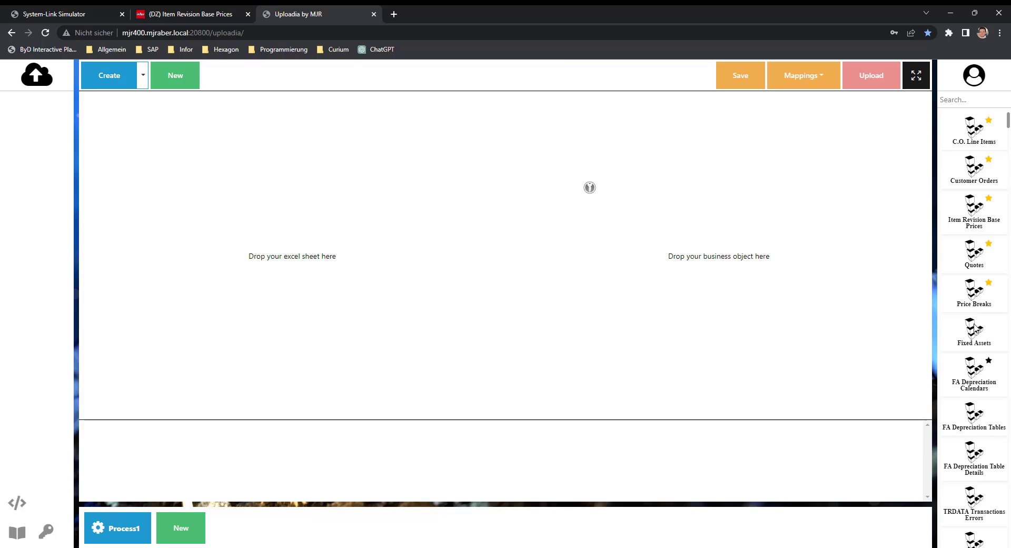
Try out favourite marks on the Price Breaks and FA Depreciation Tables business objects and remove both marks
left_click(988, 283)
left_click(988, 402)
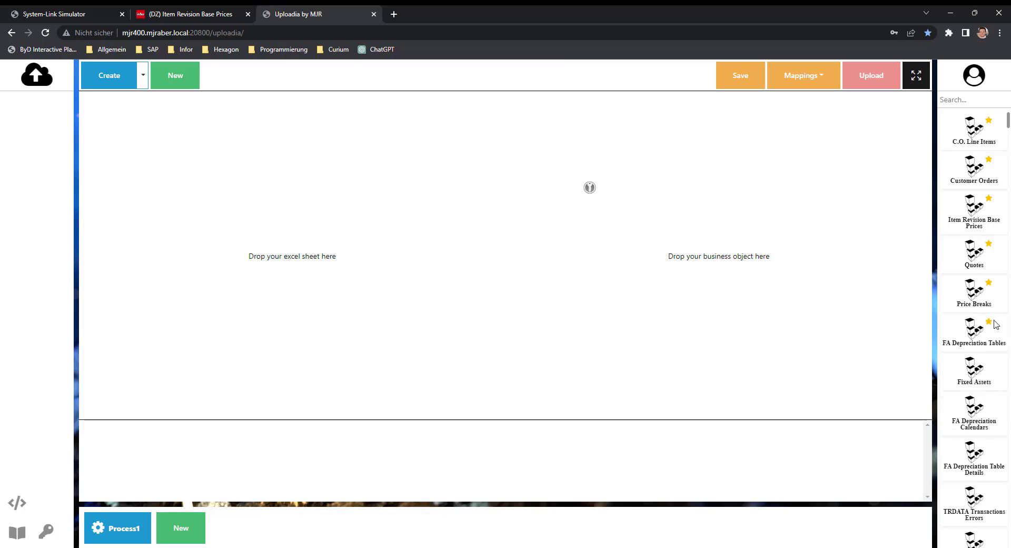
left_click(989, 285)
left_click(989, 284)
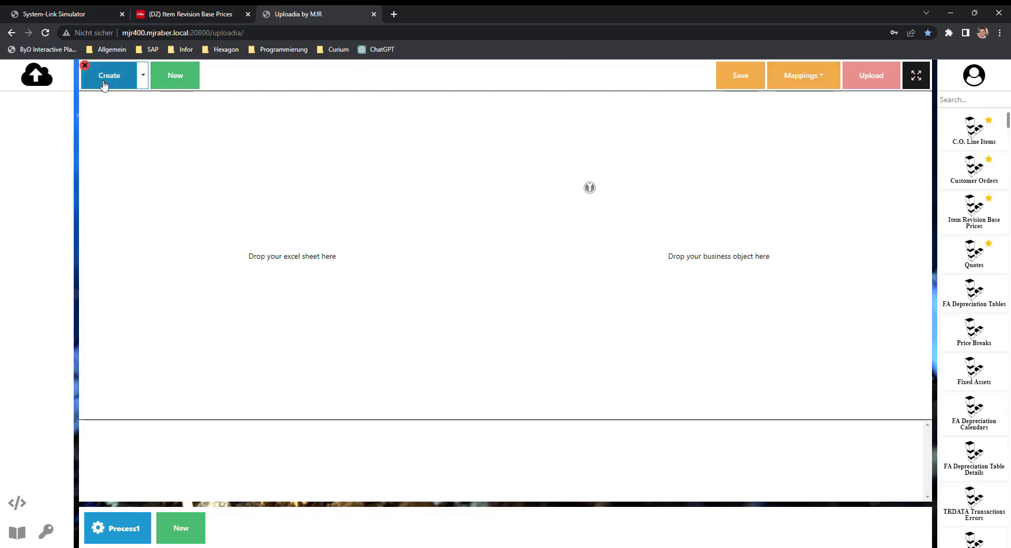
Look through the available operation types for the process and the list of saved mappings
left_click(142, 84)
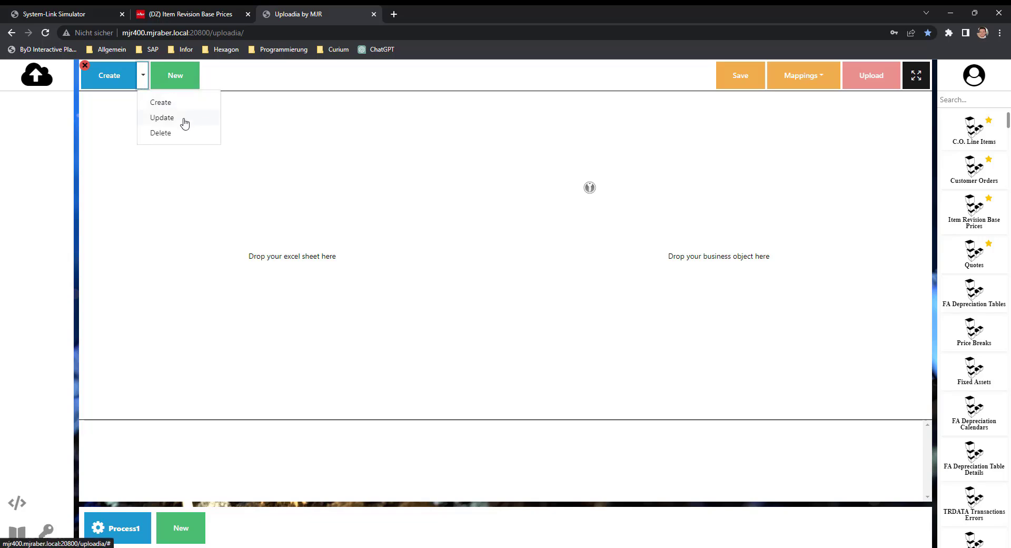
left_click(266, 138)
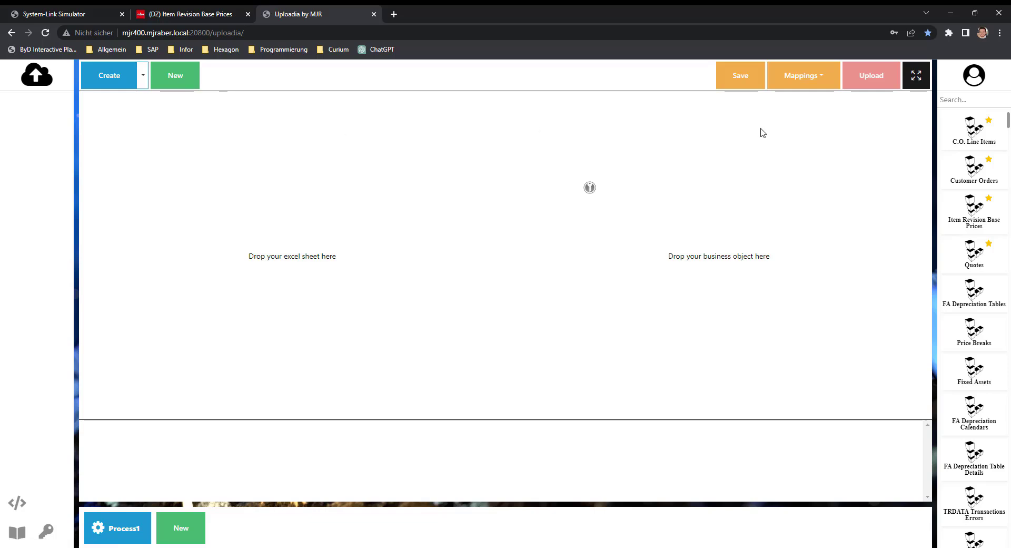
left_click(790, 77)
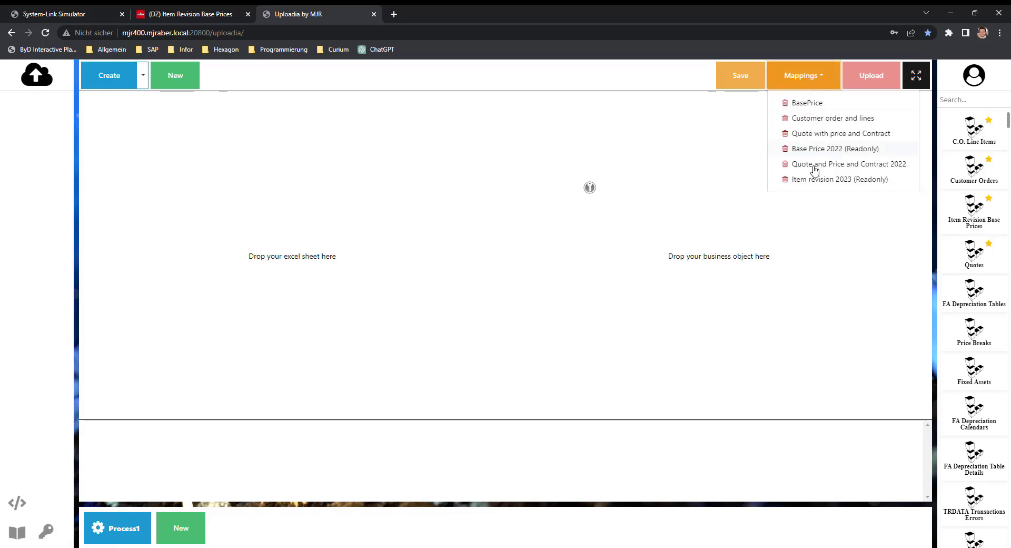
left_click(734, 175)
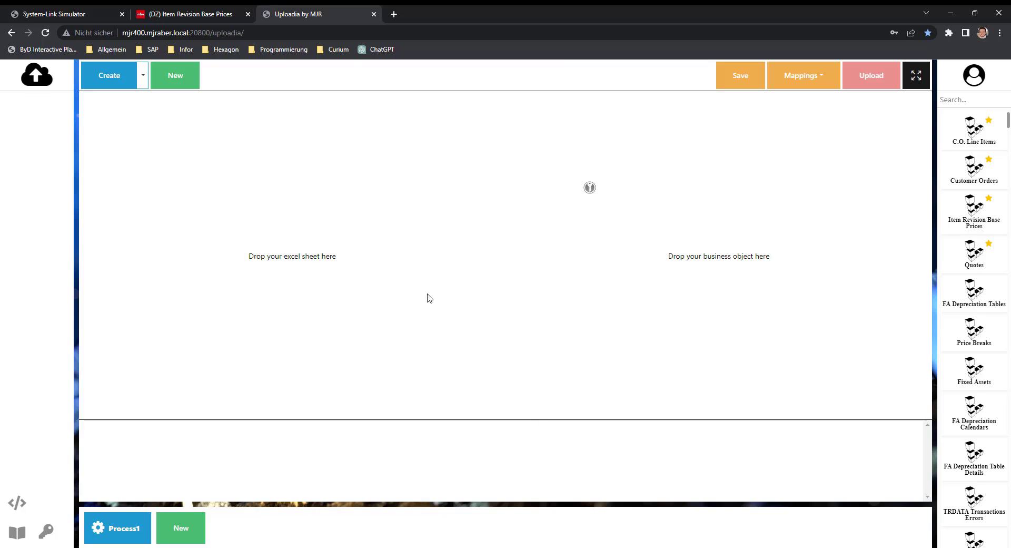
Switch to Excel, review the Item to PricingUm columns of Item Revisions - Base Prices.xlsx, save the workbook and minimize it
left_click(534, 547)
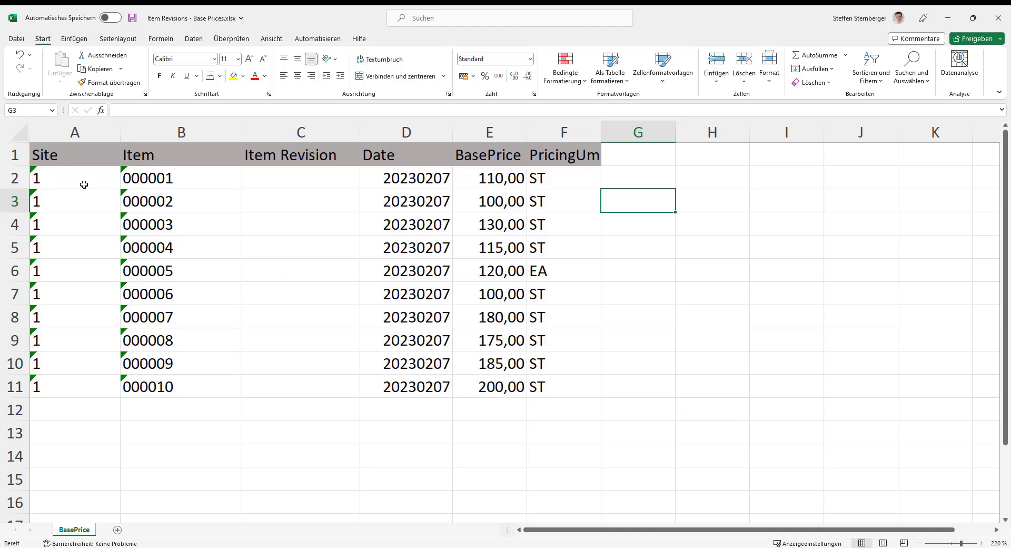
left_click(174, 178)
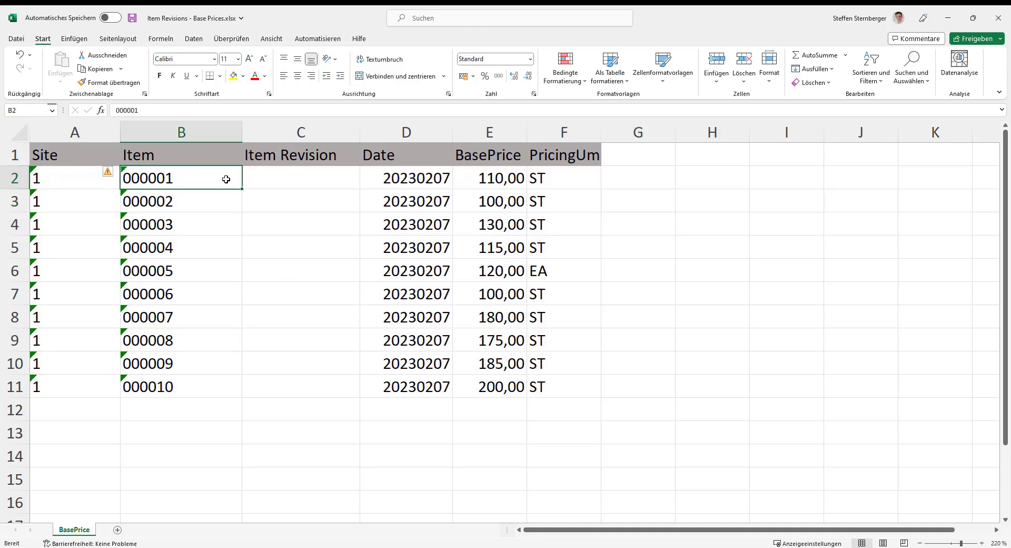
left_click(310, 179)
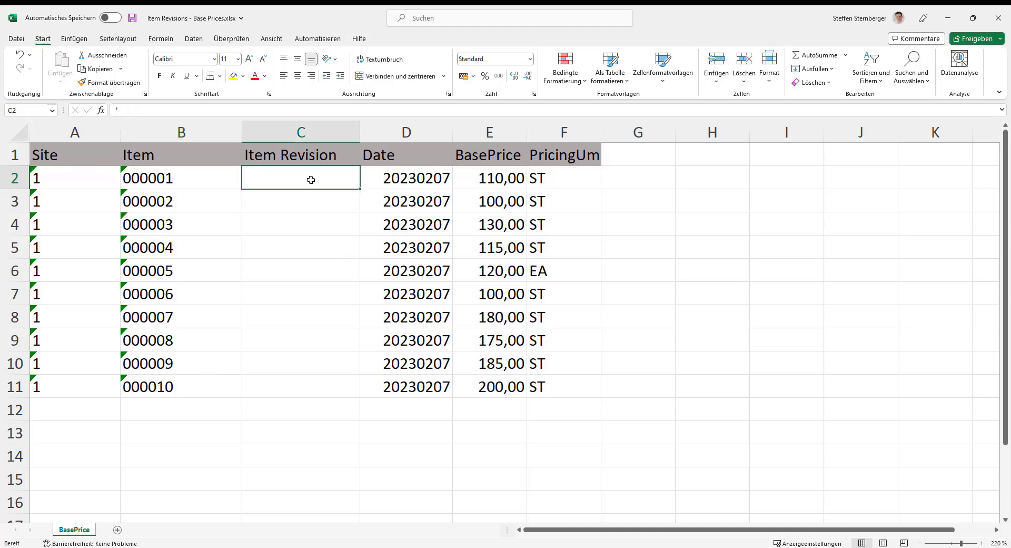
left_click(414, 175)
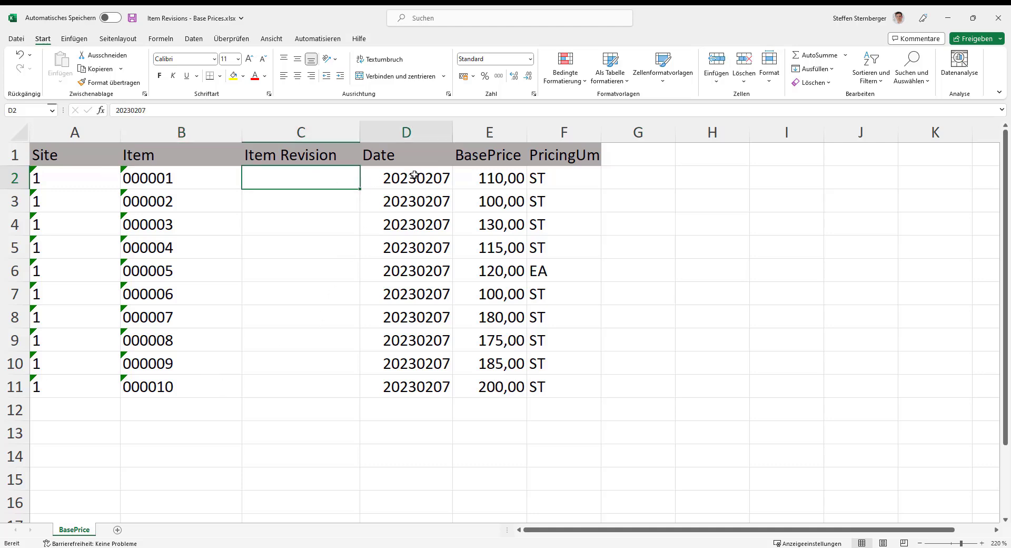
left_click(494, 182)
left_click(551, 181)
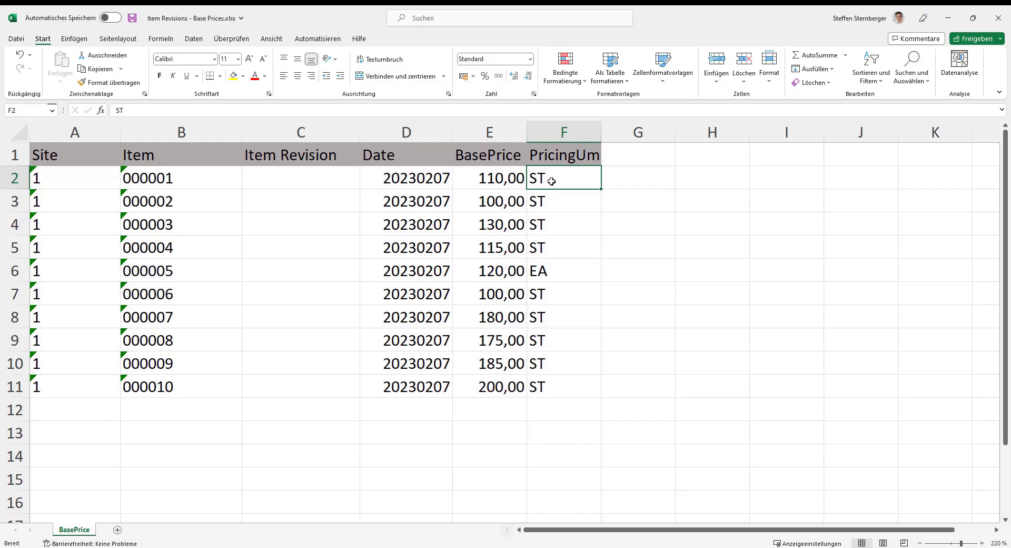
key("ctrl+s")
left_click(948, 18)
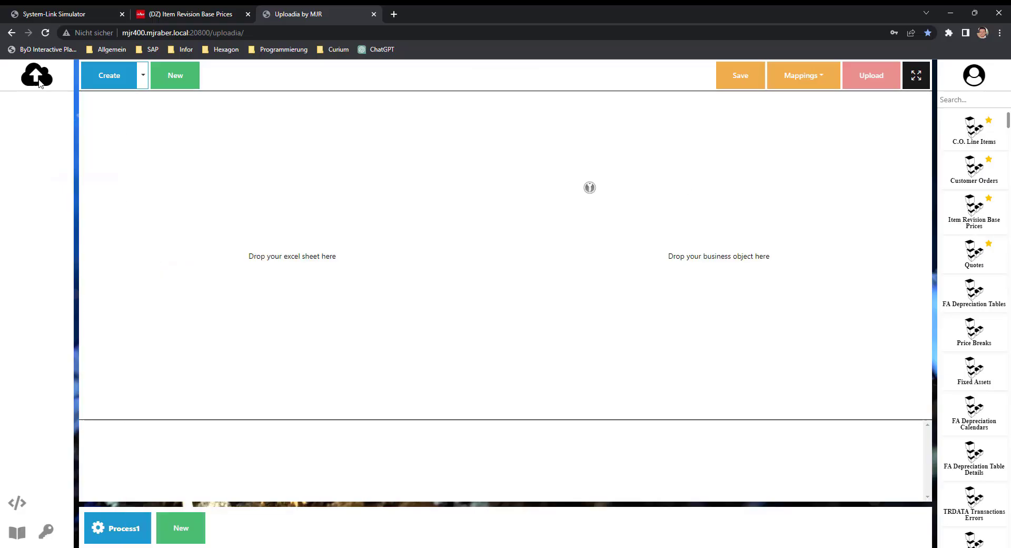
Load Item Revisions - Base Prices.xlsx from the Demo folder and place its BasePrice sheet in the Excel mapping area
left_click(293, 255)
double_click(165, 107)
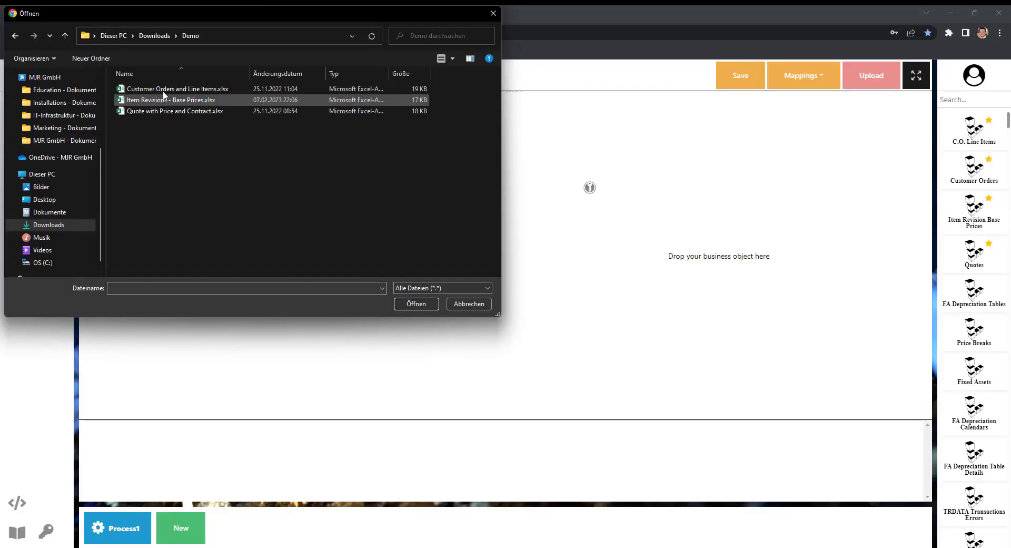
left_click(162, 100)
left_click(427, 306)
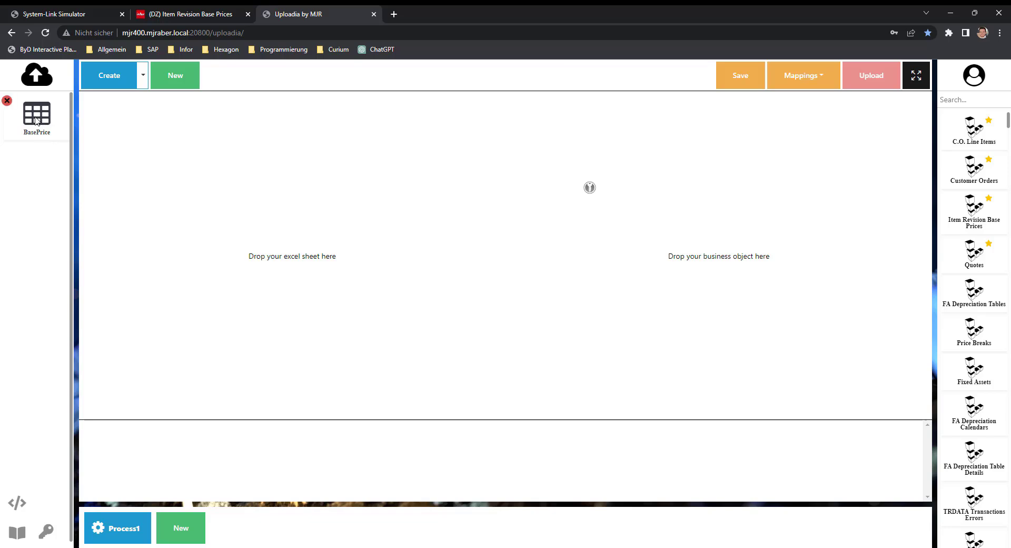
left_click_drag(38, 114, 312, 273)
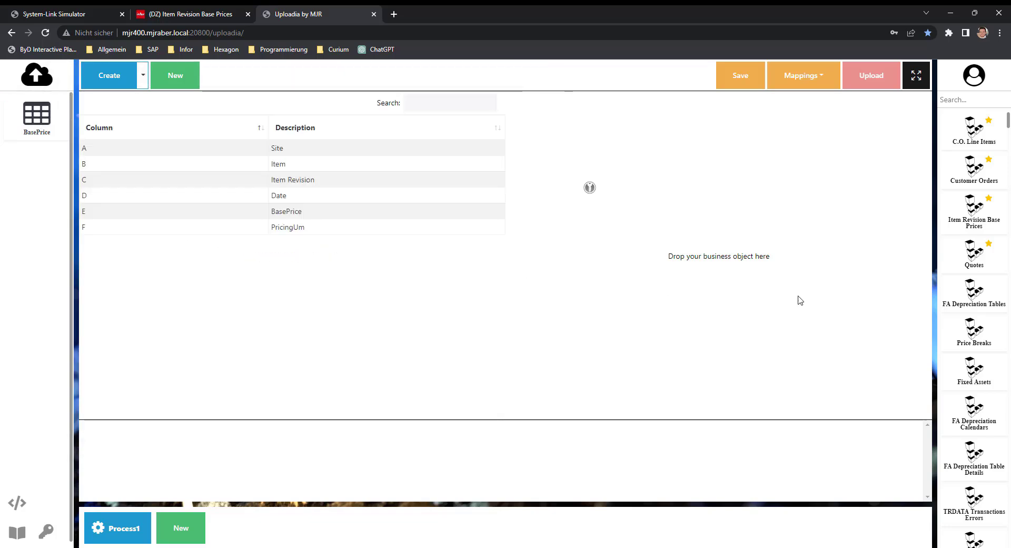
Load the saved BasePrice mapping, and unlink and relink Excel column Item Revision (C) with the itemRevision attribute
left_click(800, 86)
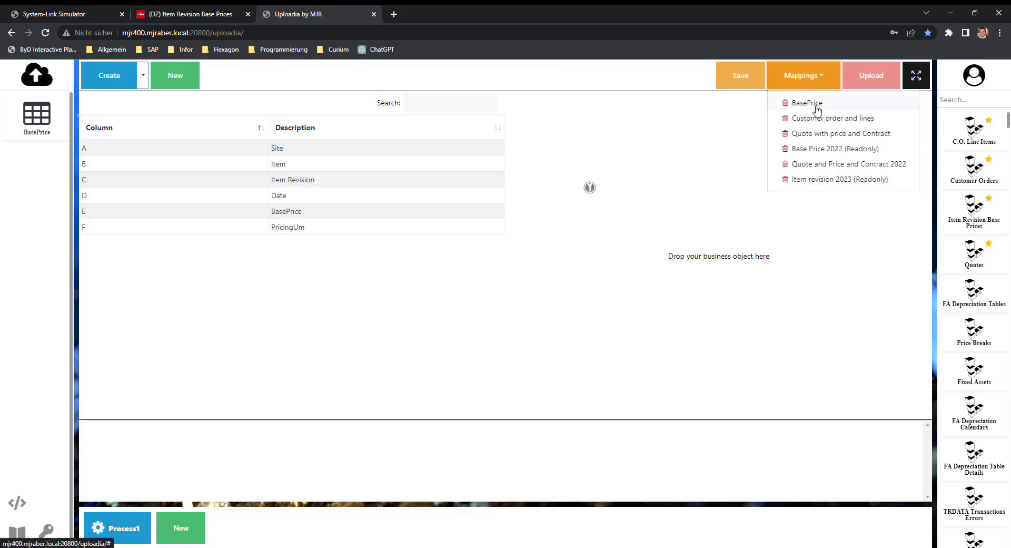
left_click(807, 104)
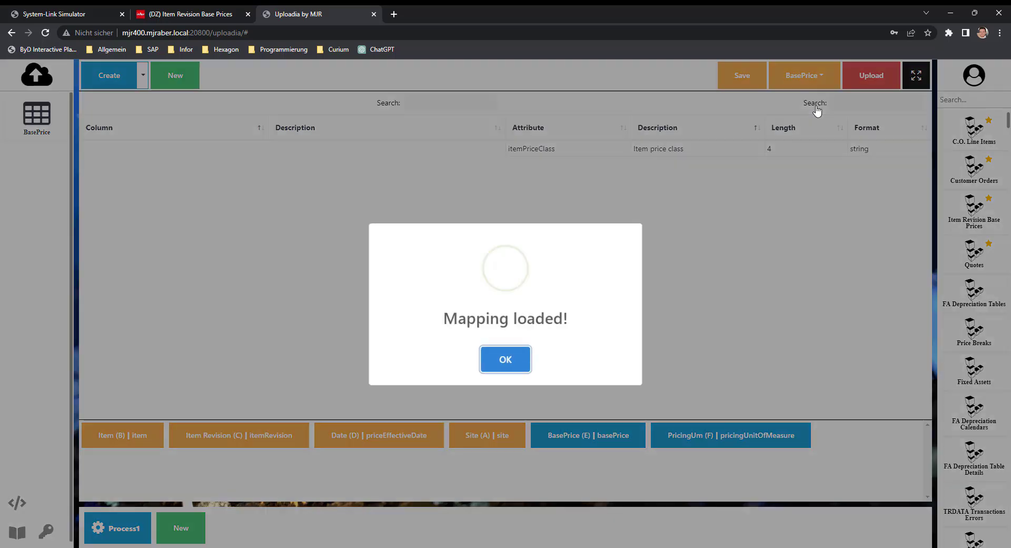
left_click(517, 361)
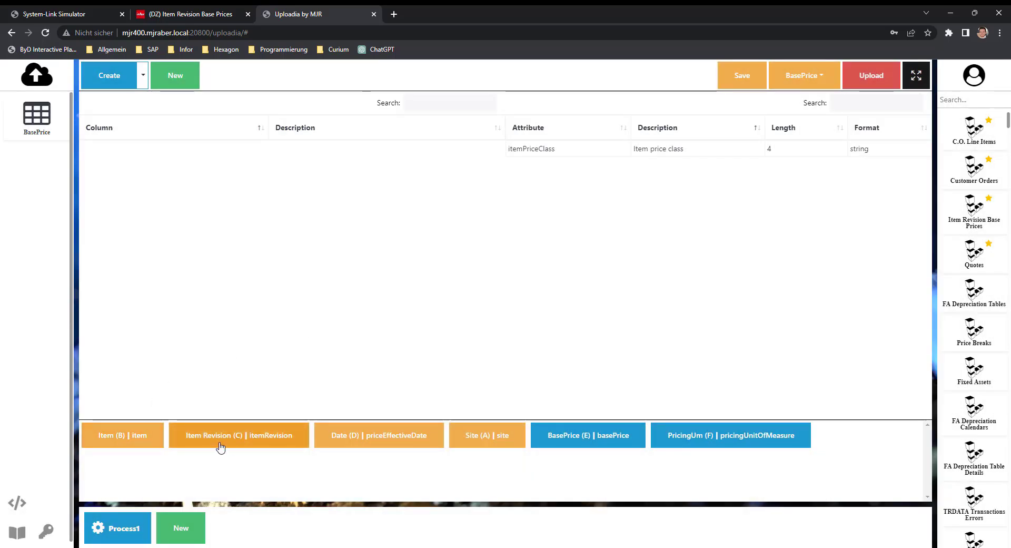
left_click(257, 443)
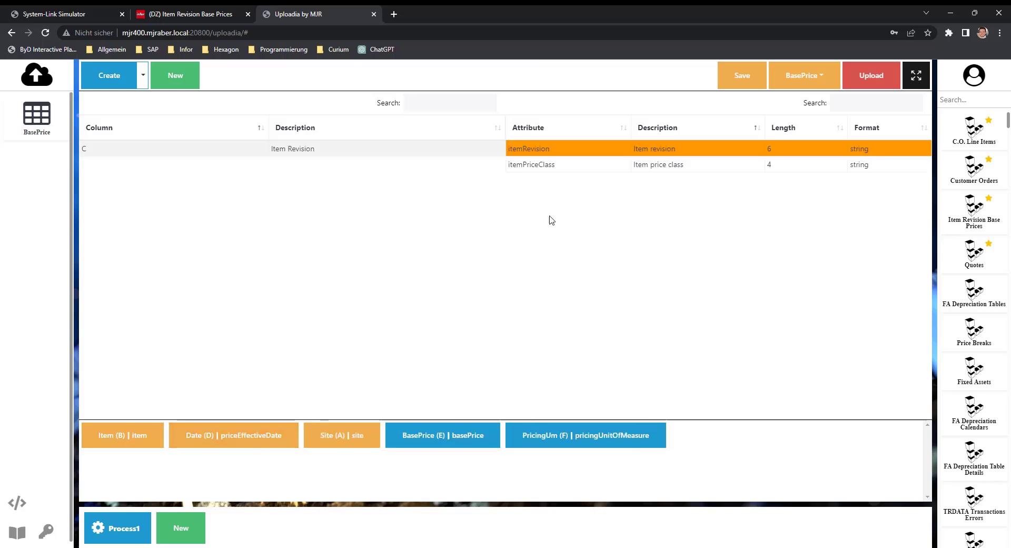
left_click_drag(381, 151, 552, 146)
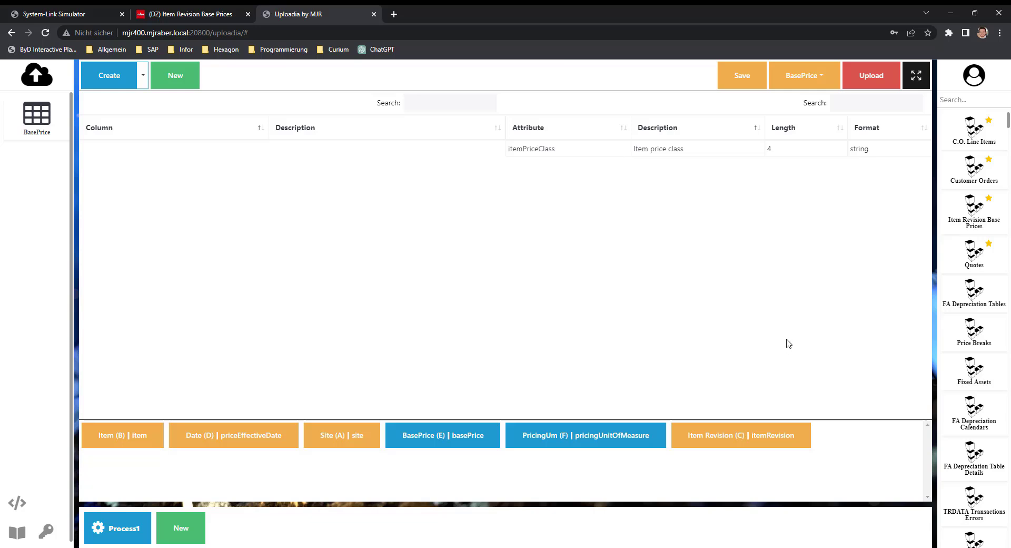
Upload the mapped base price rows and examine the row for item 000005, comparing with the Item Revision Base Prices list
left_click(867, 79)
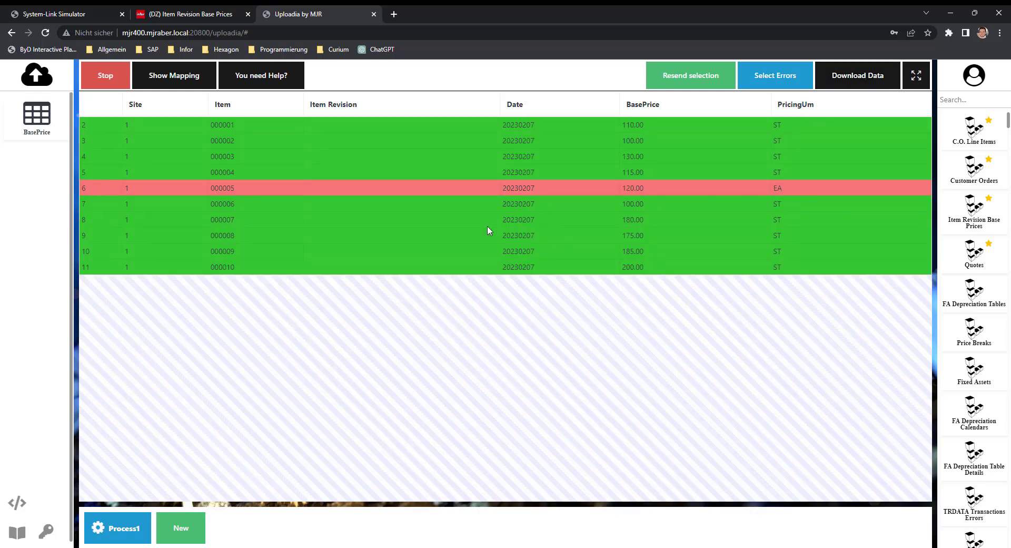
double_click(237, 191)
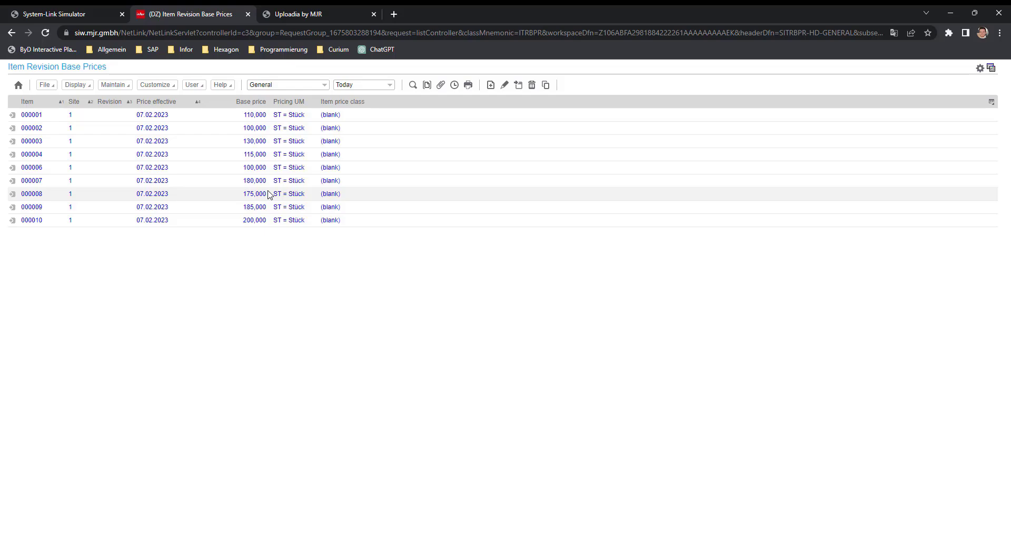
left_click(301, 14)
left_click(740, 187)
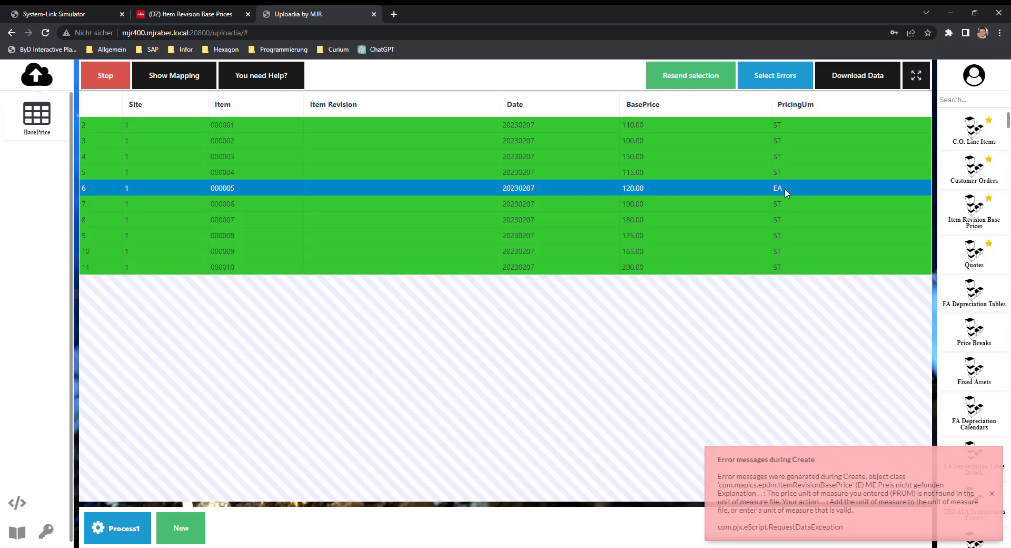
Set PricingUm of item 000005 to ST, resend that row and check the Item Revision Base Prices list
double_click(785, 188)
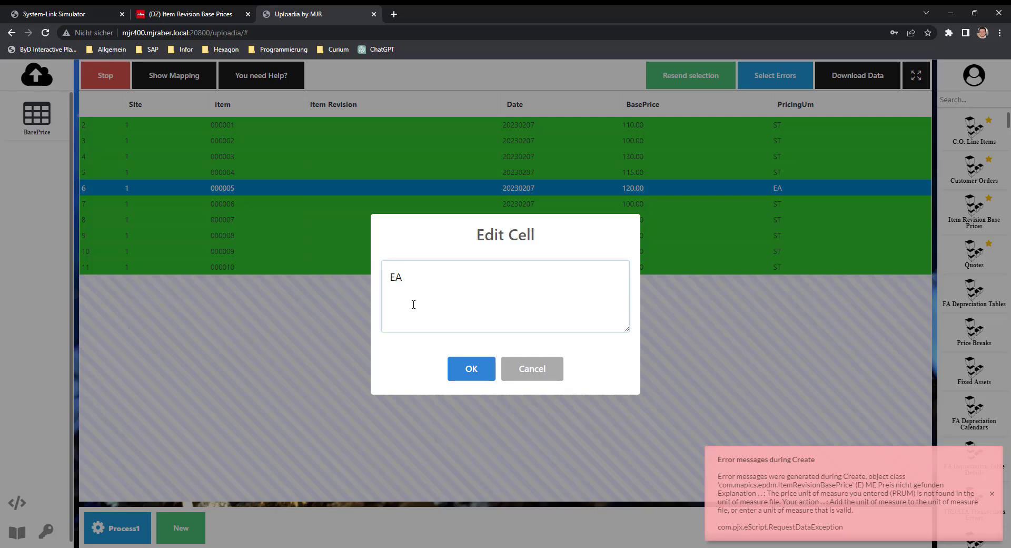
key("BackSpace")
key("BackSpace")
type("ST")
left_click(471, 375)
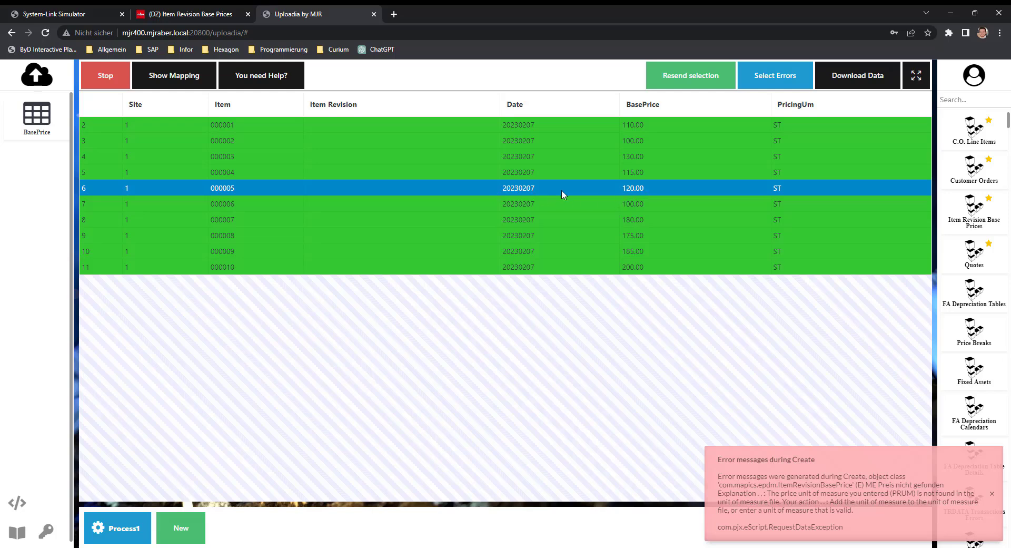
left_click(687, 77)
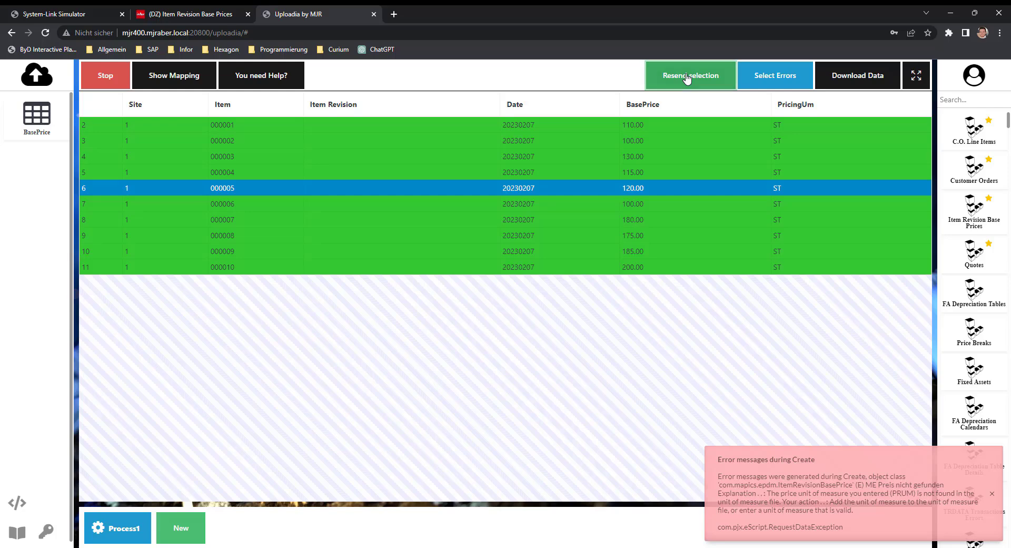
left_click(188, 16)
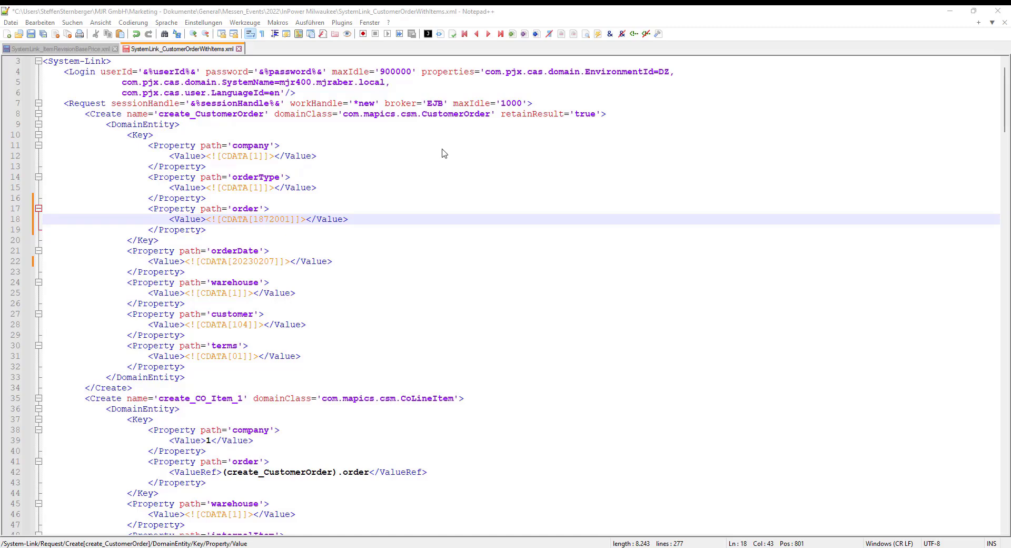
Switch to Notepad++ and examine the CustomerOrder and CoLineItem create blocks and the create_CustomerOrder reference in SystemLink_CustomerOrderWithItems.xml
double_click(446, 113)
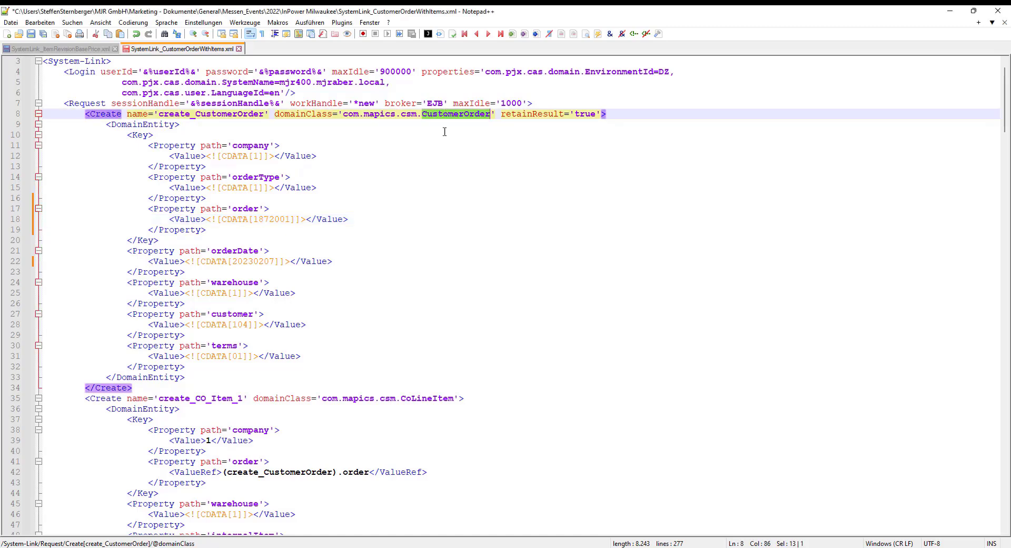
double_click(413, 398)
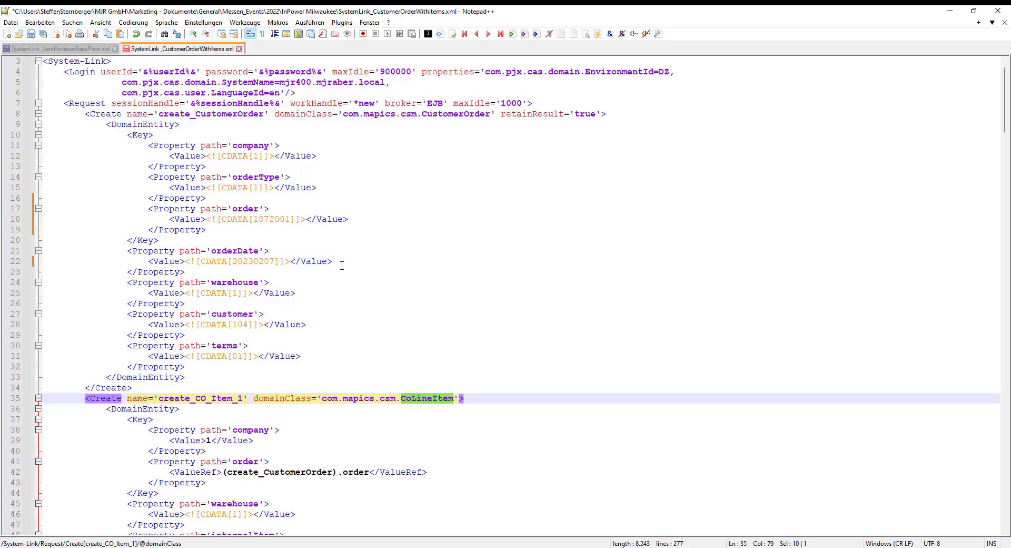
scroll(342, 264, "down", 7)
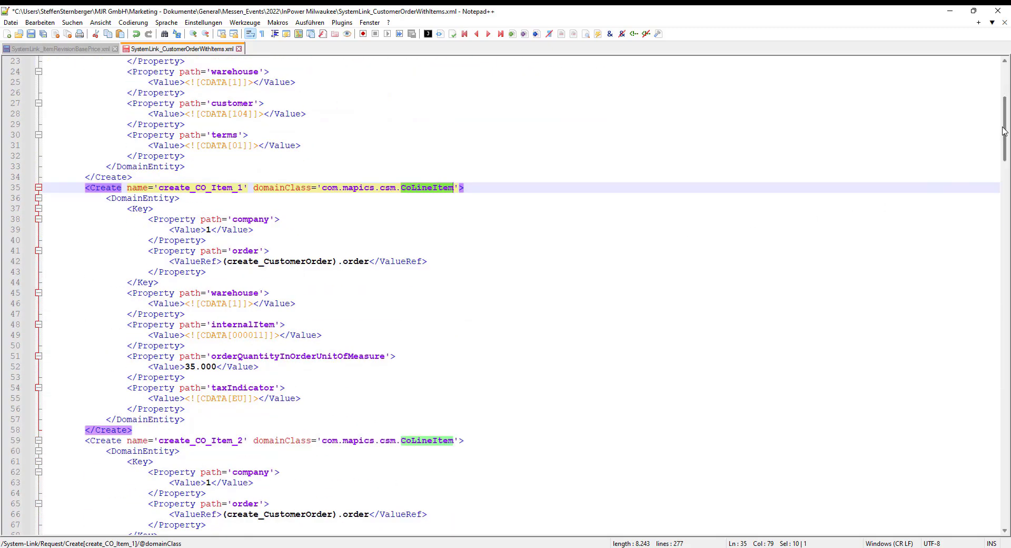
left_click_drag(1005, 131, 1004, 84)
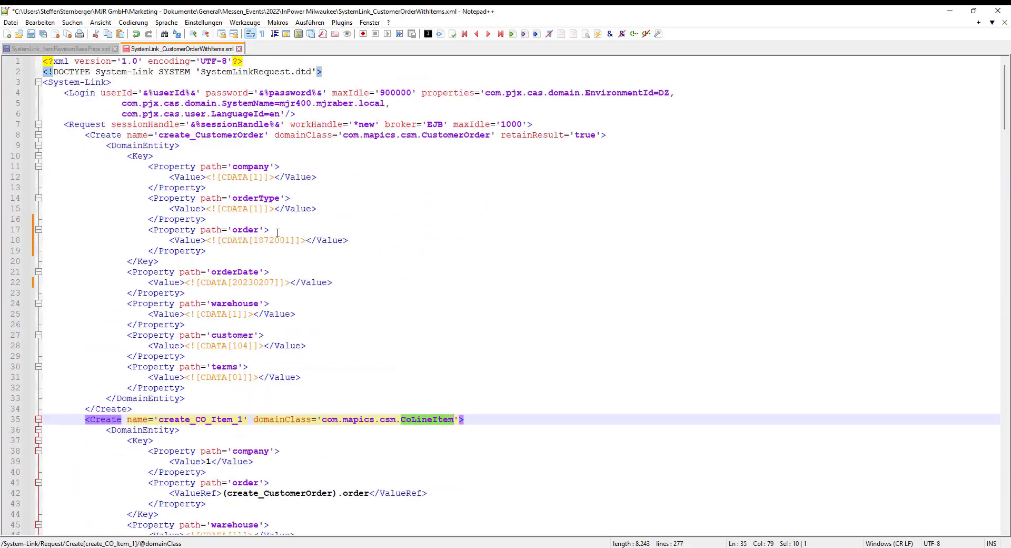
scroll(318, 297, "down", 3)
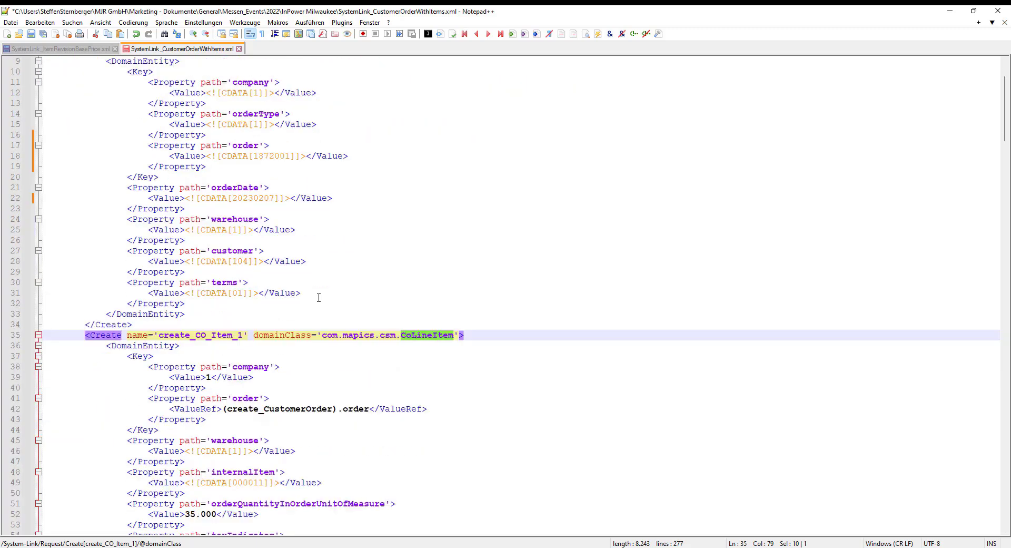
scroll(430, 300, "down", 1)
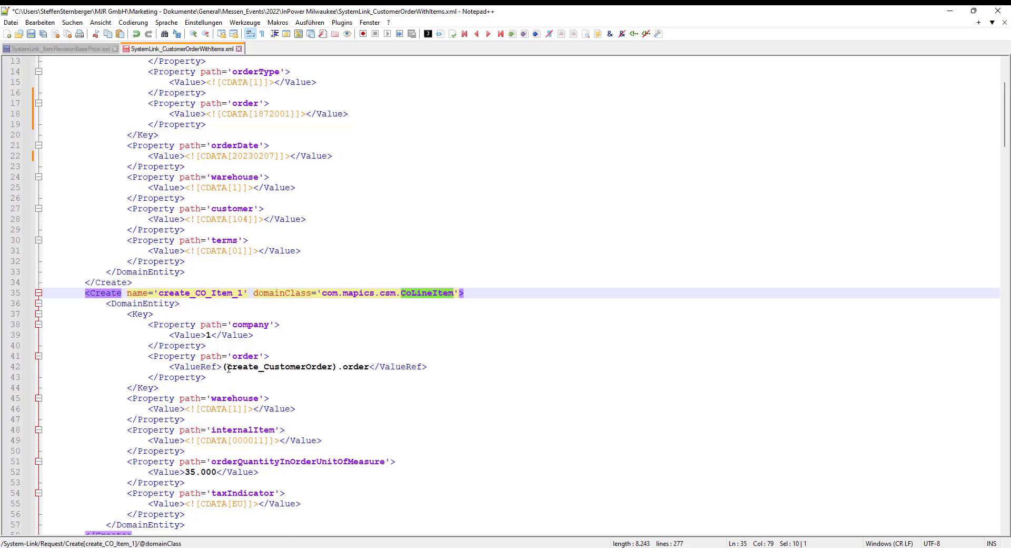
left_click_drag(229, 367, 359, 367)
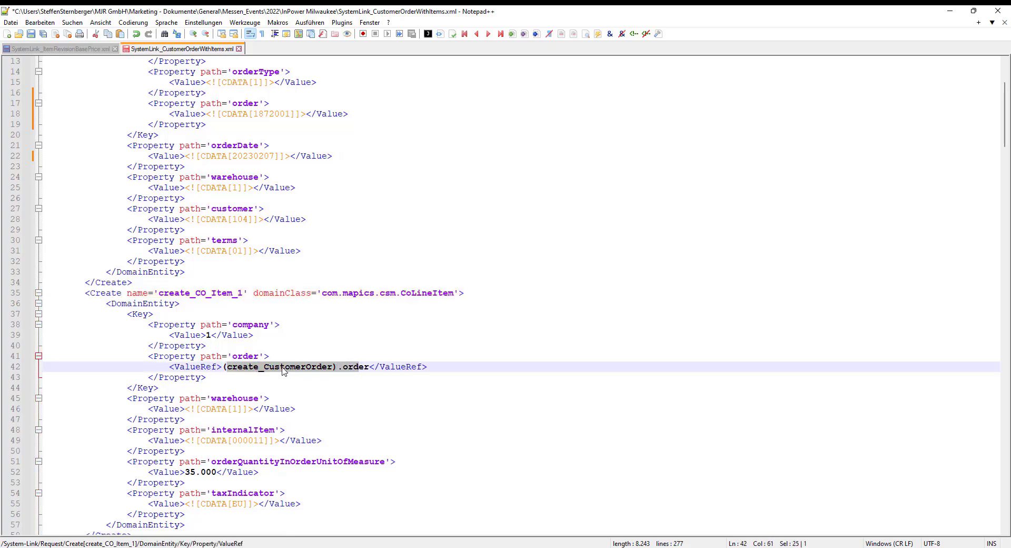
double_click(285, 367)
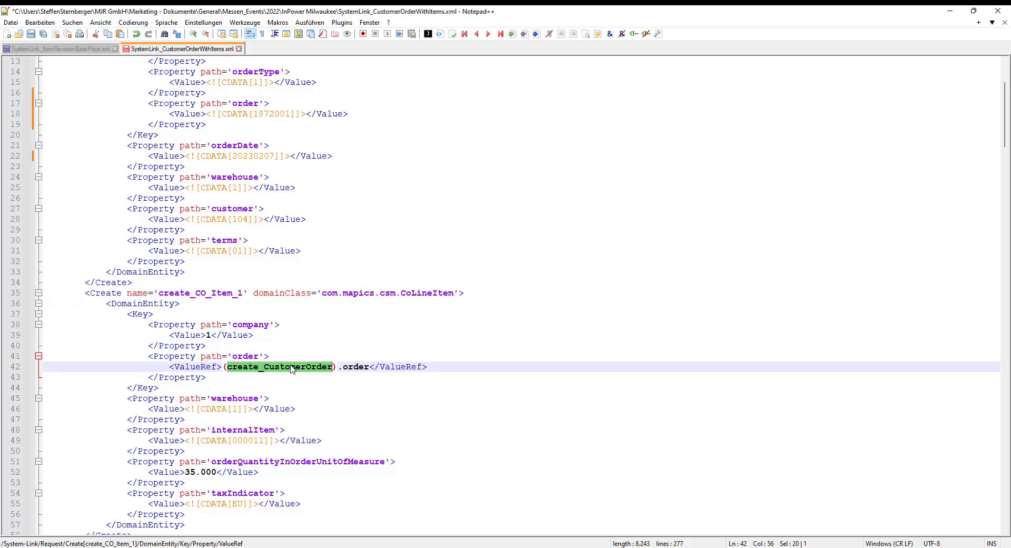
scroll(294, 374, "up", 4)
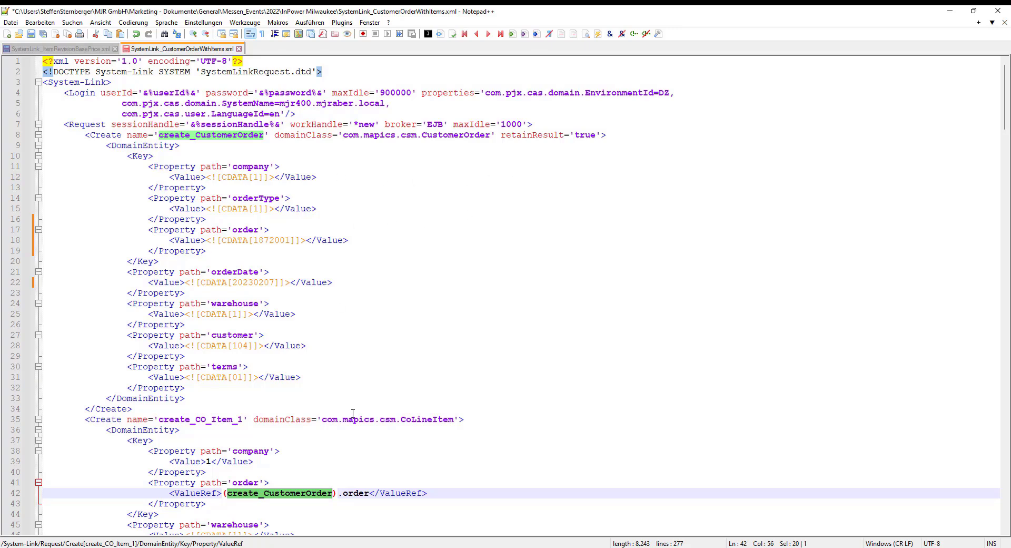
scroll(326, 426, "down", 1)
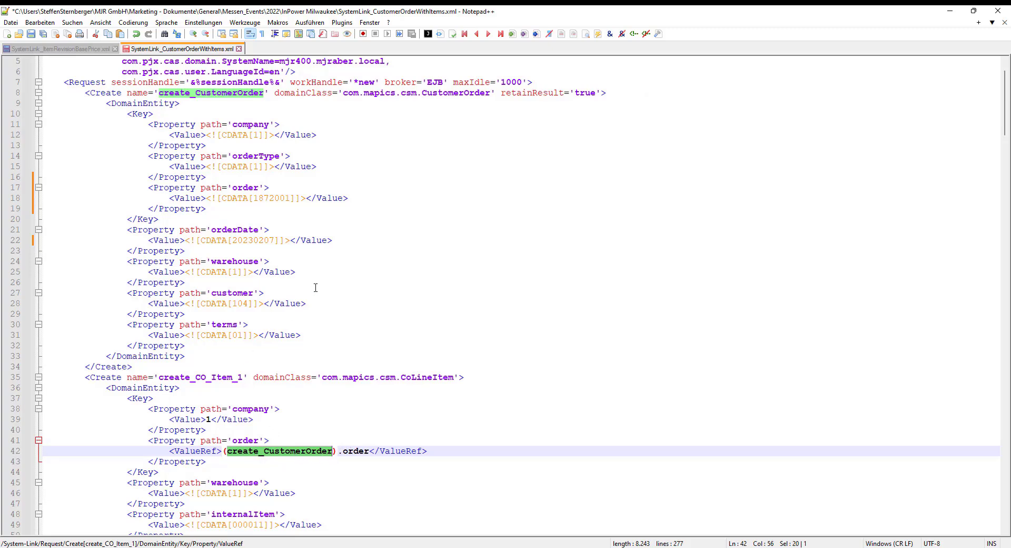
Copy the complete customer order XML and paste it as the request in System-Link Simulator
key("ctrl+a")
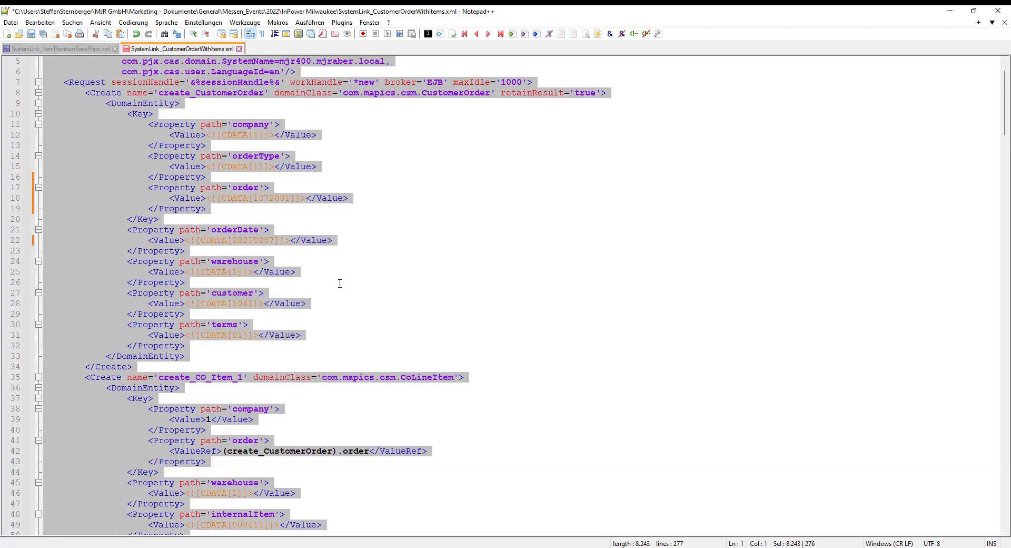
left_click(357, 547)
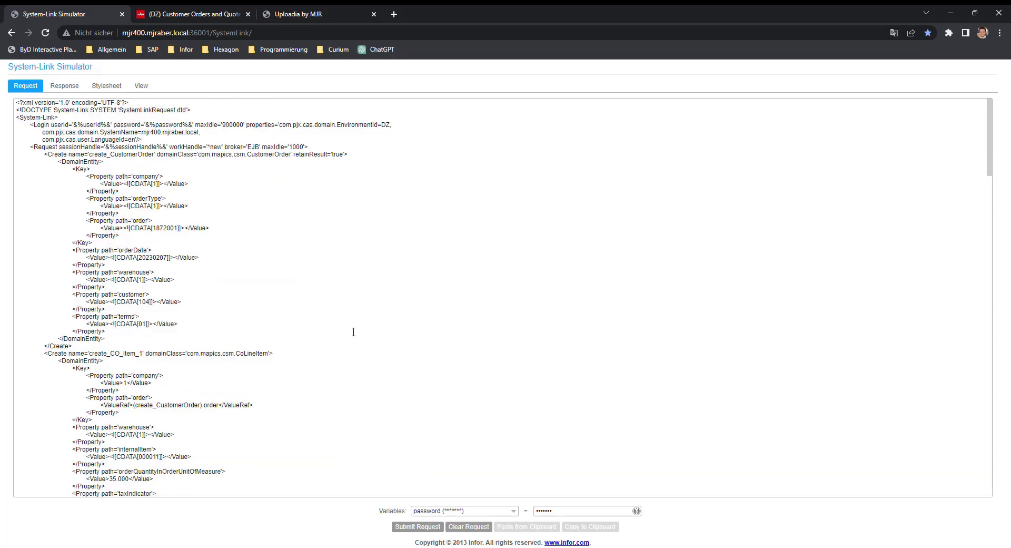
left_click(291, 222)
key("ctrl+v")
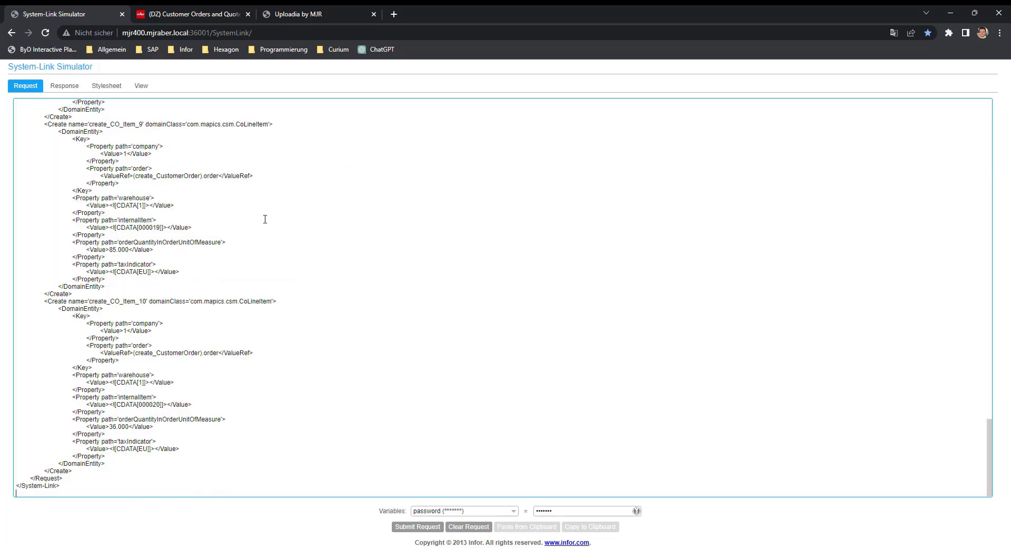
Look over the request's variables and XML from the start, and submit the customer order request
scroll(274, 232, "up", 9)
left_click(513, 511)
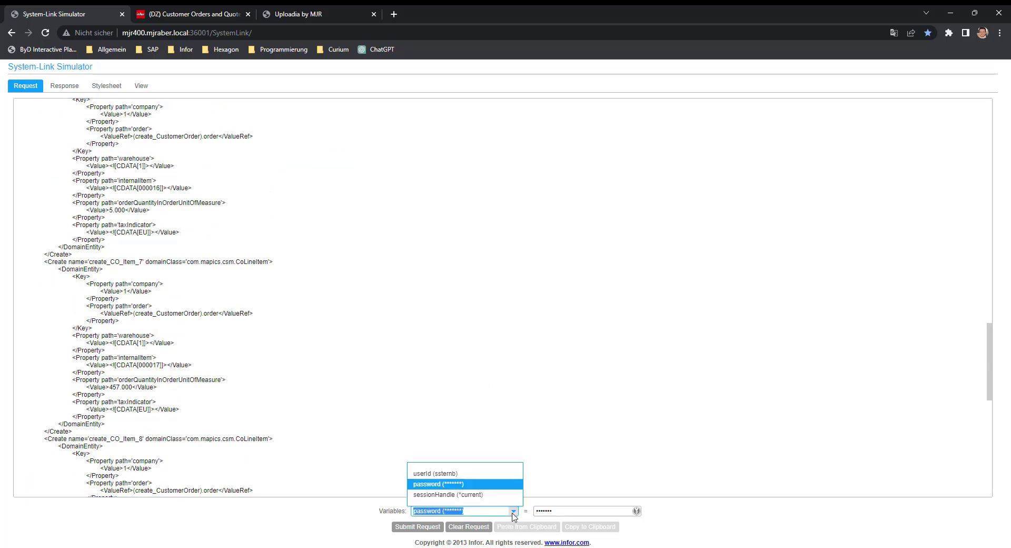
scroll(440, 377, "up", 1)
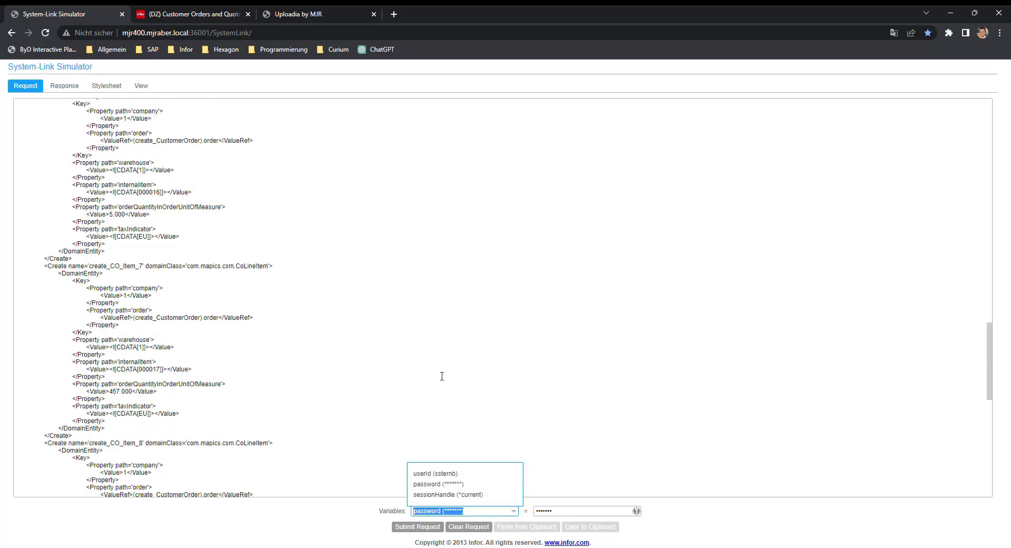
left_click(271, 327)
scroll(239, 313, "up", 11)
scroll(238, 311, "up", 8)
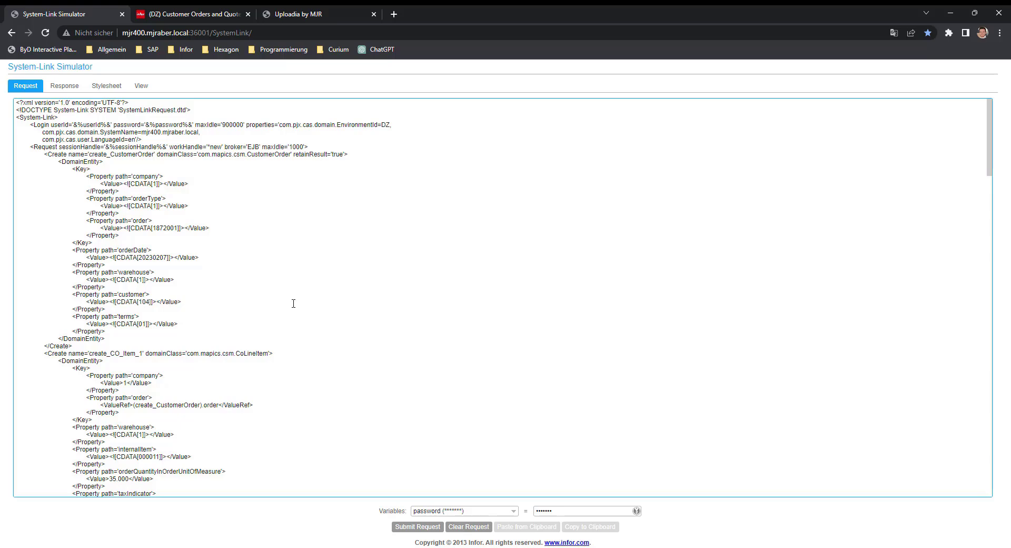
left_click(419, 526)
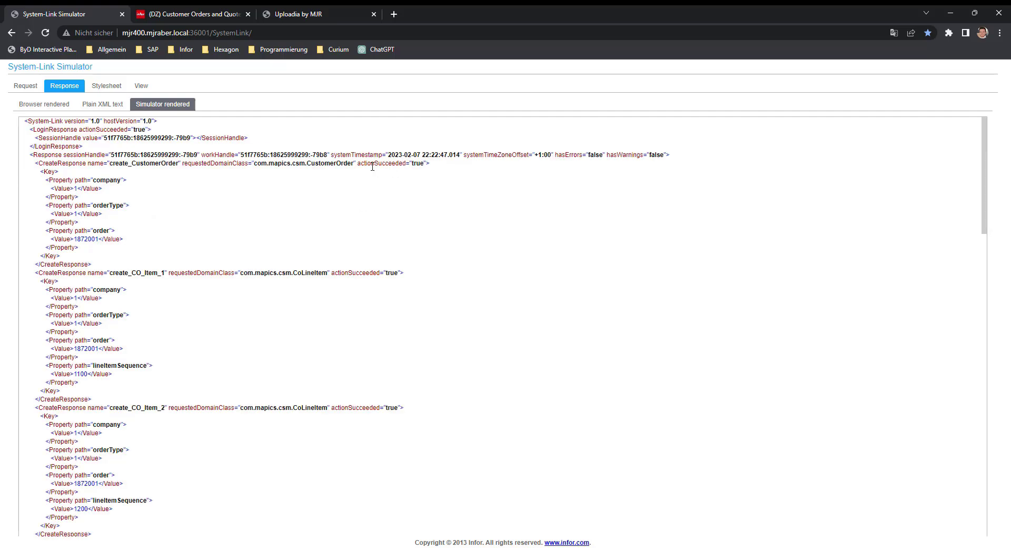
Switch to the Customer Orders and Quotes list and open the Bike-Discount Megastore order to view its details
left_click(187, 14)
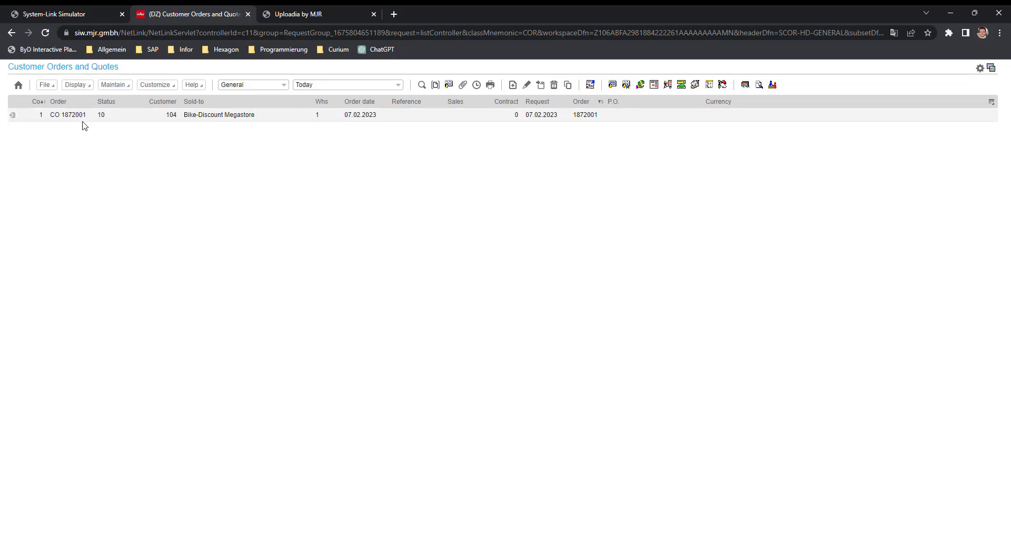
left_click(12, 115)
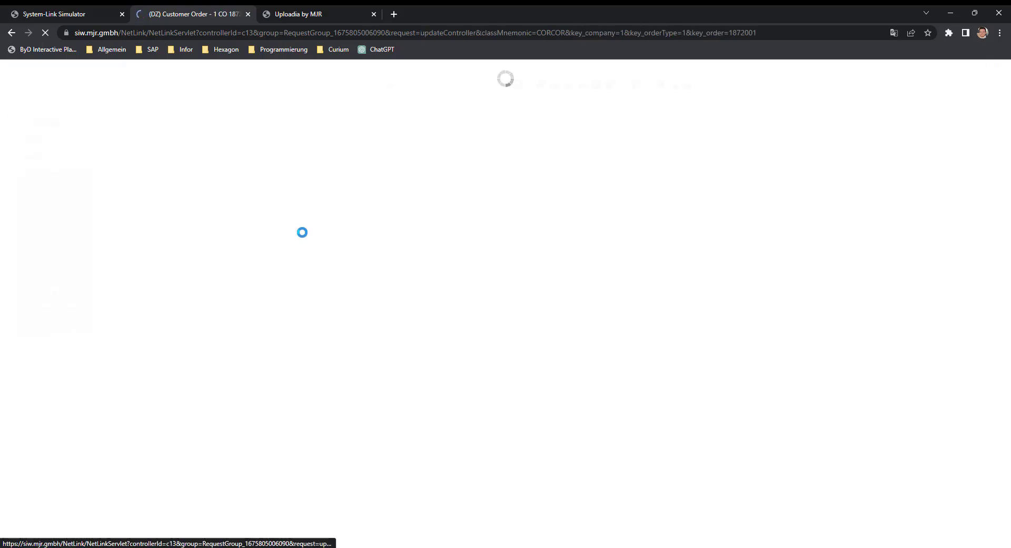
left_click(37, 207)
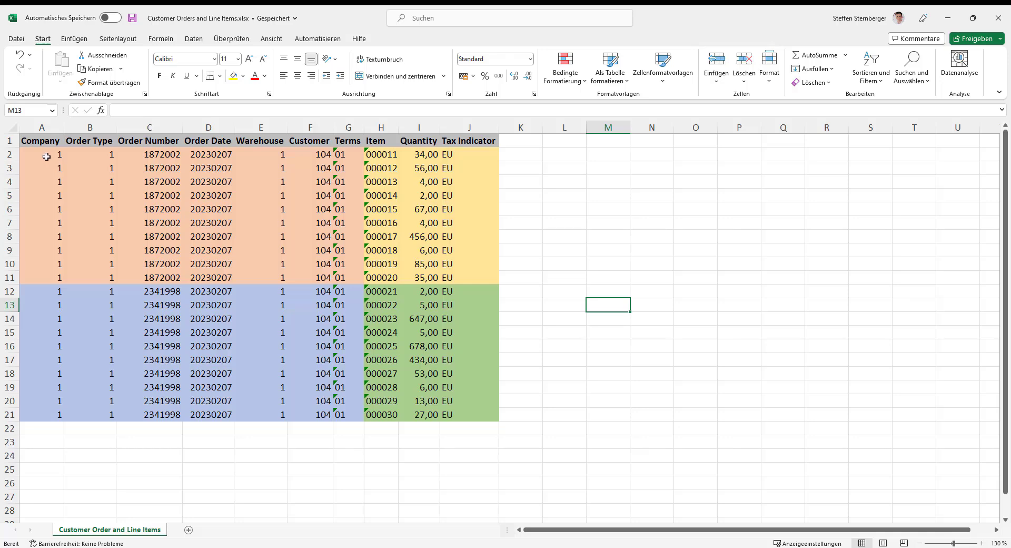
Examine the order header columns, Company to Terms, and the line item columns, Item to Tax Indicator, for both colour-coded orders in the Excel sheet
left_click_drag(46, 156, 352, 273)
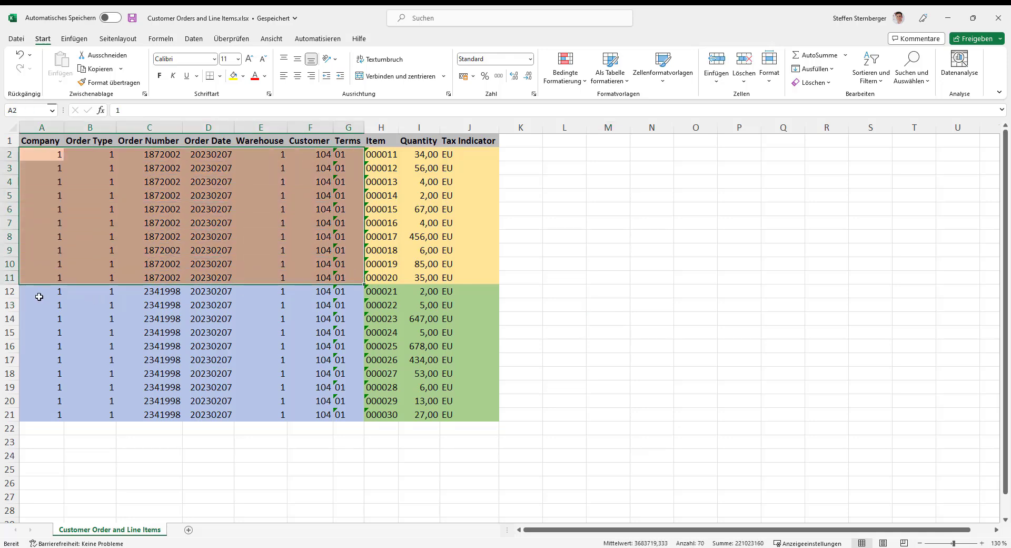
left_click_drag(39, 296, 343, 408)
left_click_drag(380, 154, 462, 278)
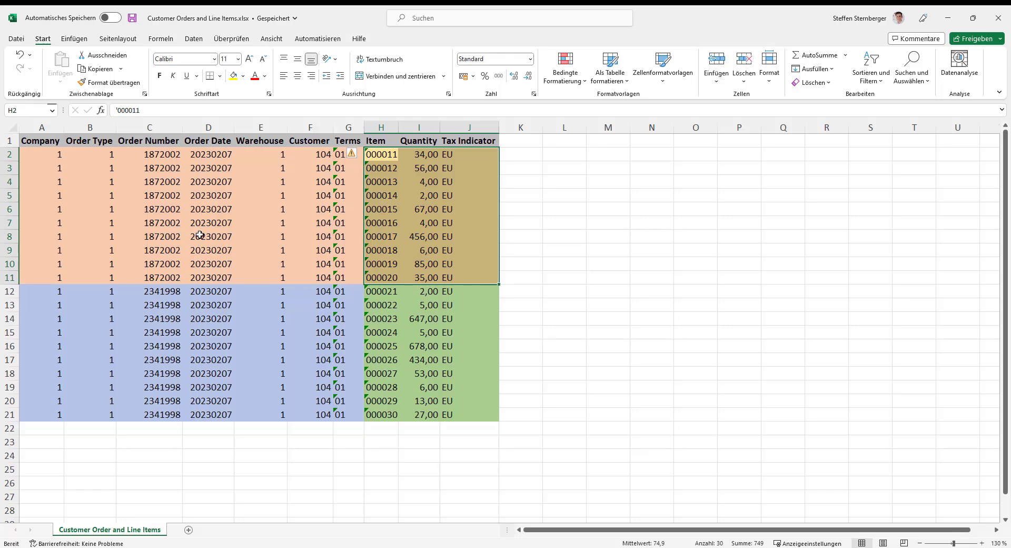
left_click_drag(53, 209, 455, 205)
left_click(393, 233)
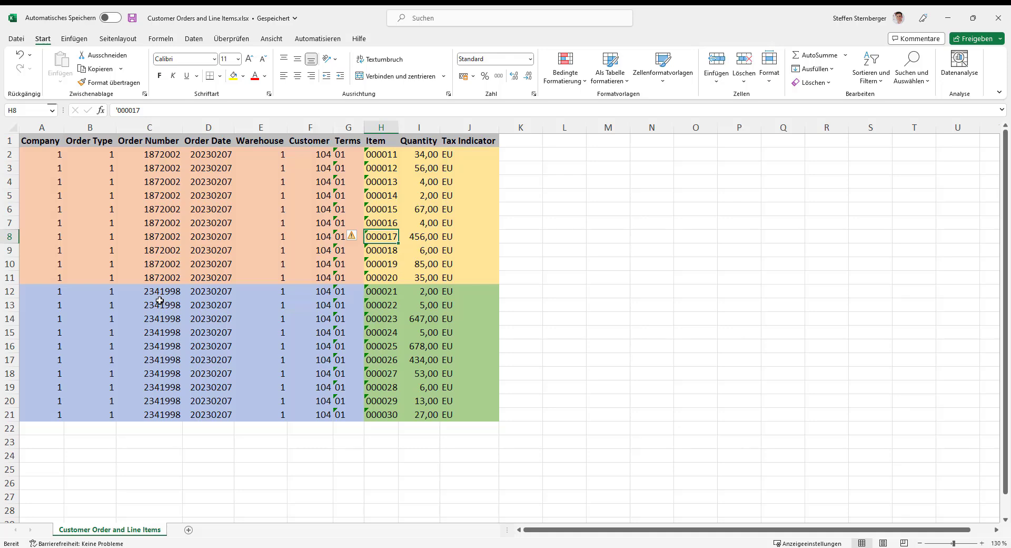
left_click(204, 291)
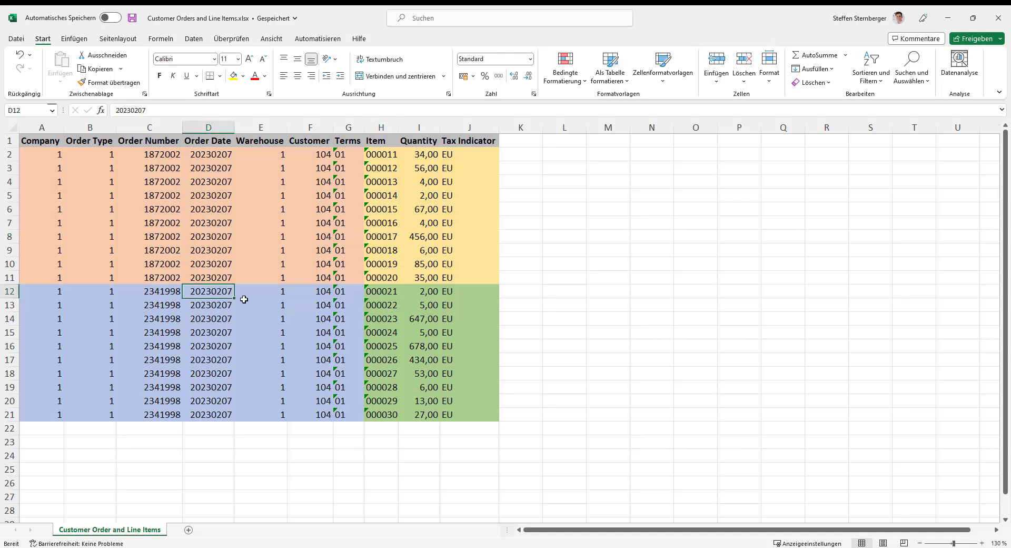
left_click(270, 294)
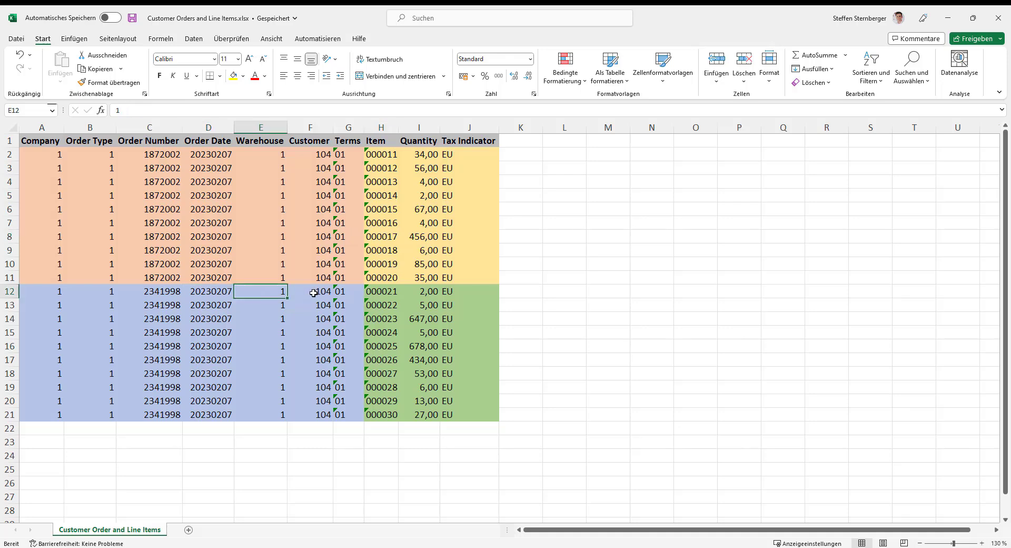
left_click(314, 293)
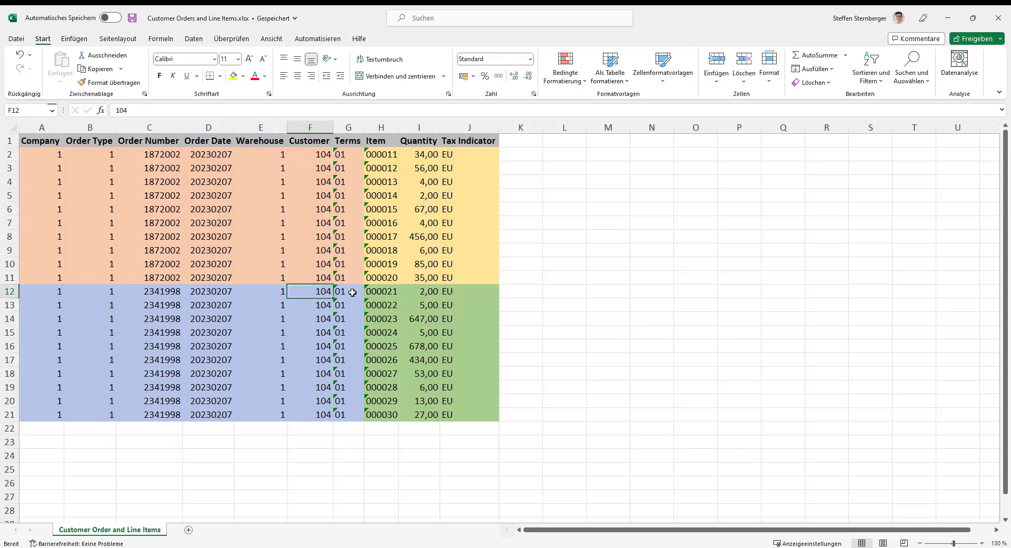
left_click(350, 292)
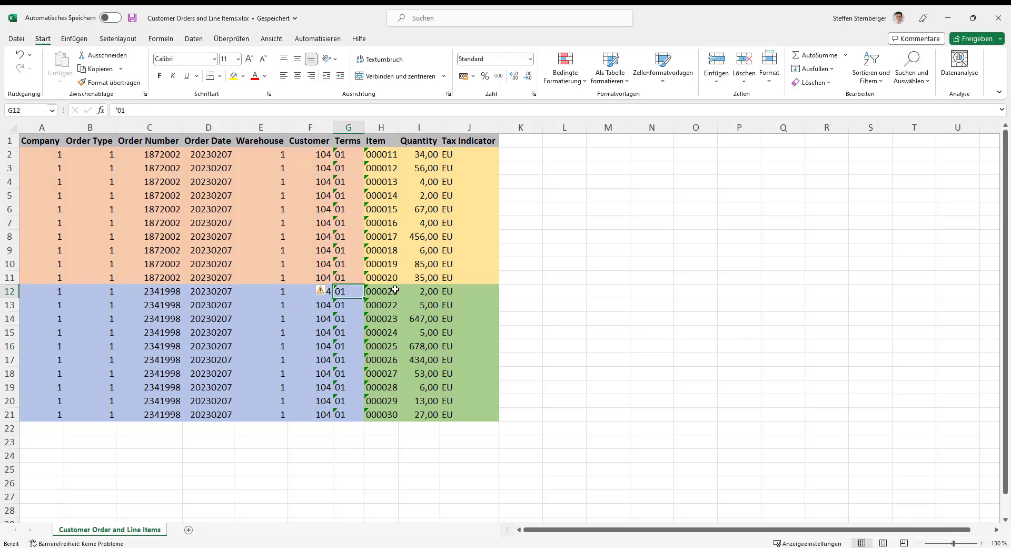
left_click(395, 291)
left_click_drag(395, 290, 395, 415)
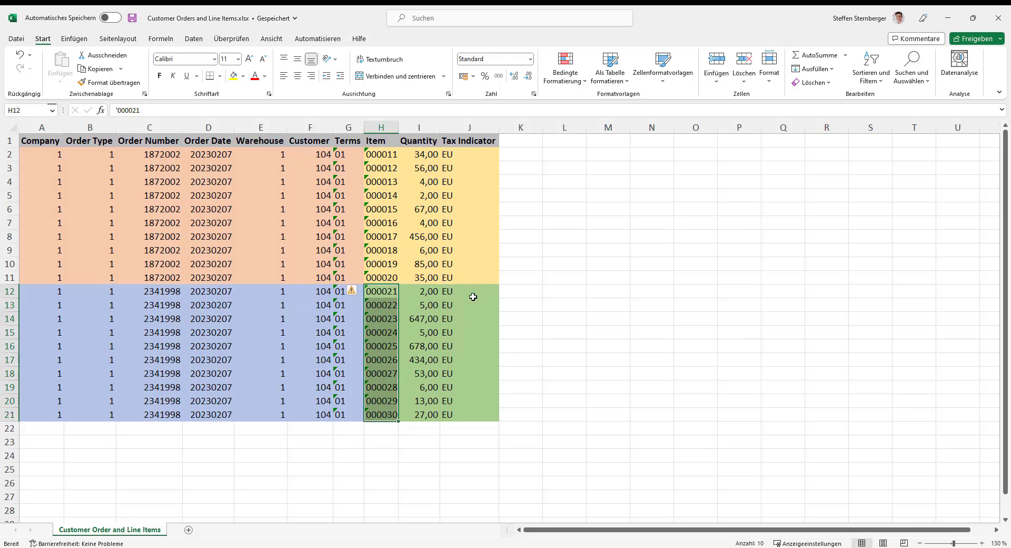
Switch to Uploadia in the browser and start a new upload process
key("alt+Tab")
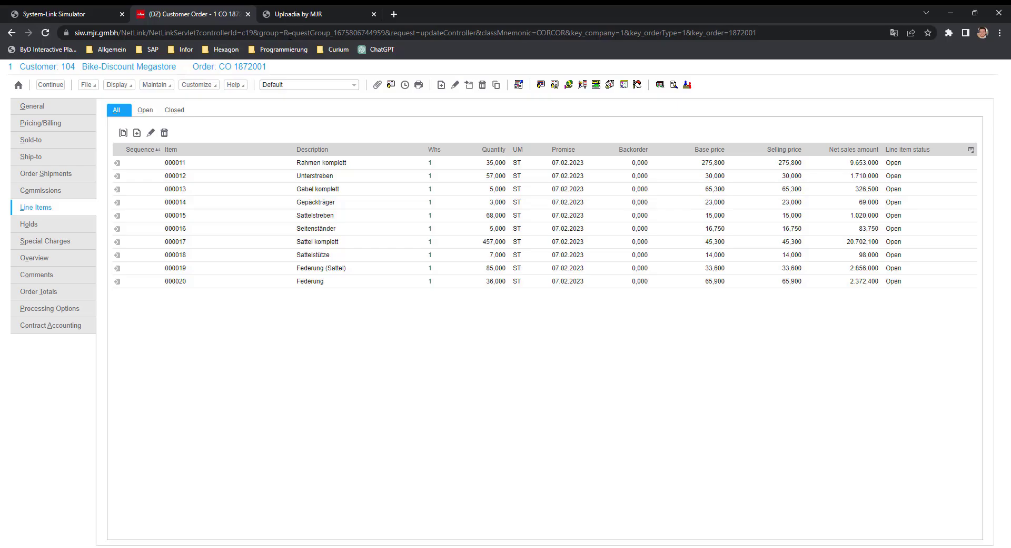
left_click(305, 15)
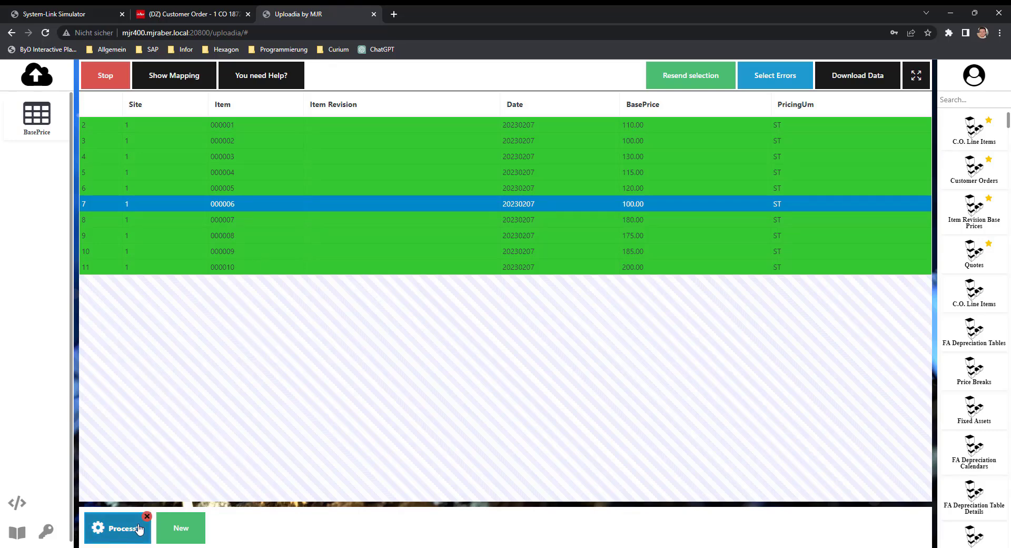
left_click(182, 532)
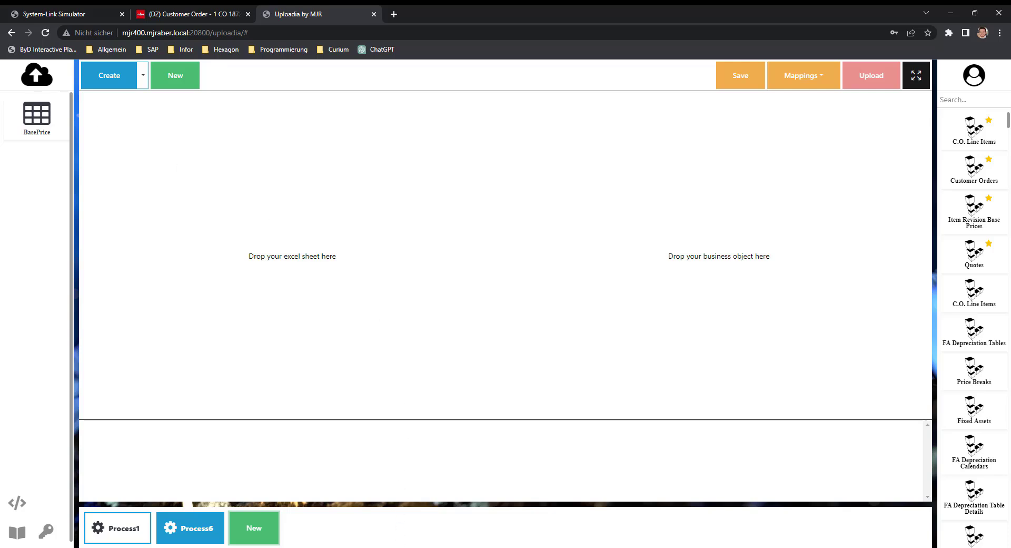
Add Customer Orders and Line Items.xlsx to Uploadia and use its Customer Order and Line Items sheet as the process's Excel source
mouse_move(401, 546)
left_click(438, 520)
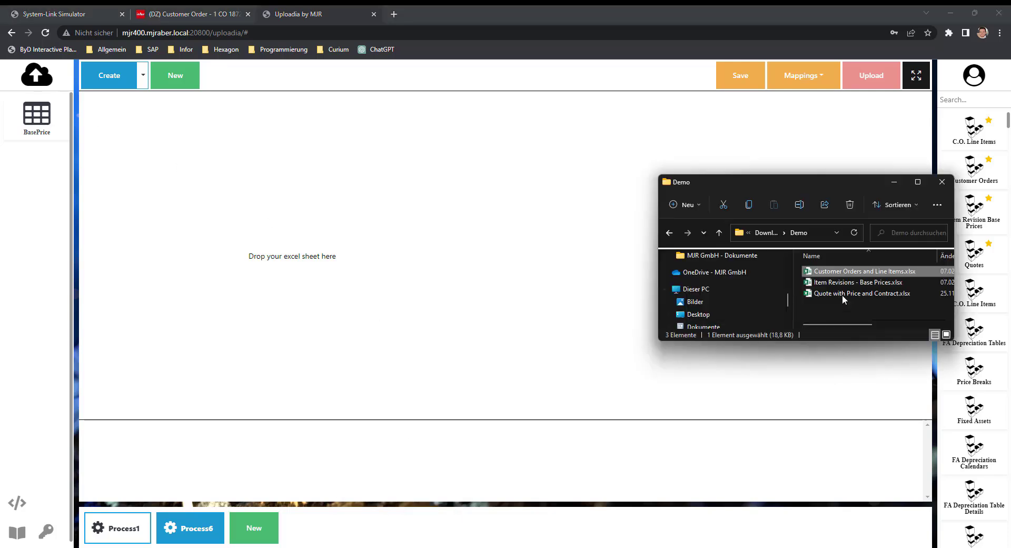
left_click_drag(876, 274, 45, 176)
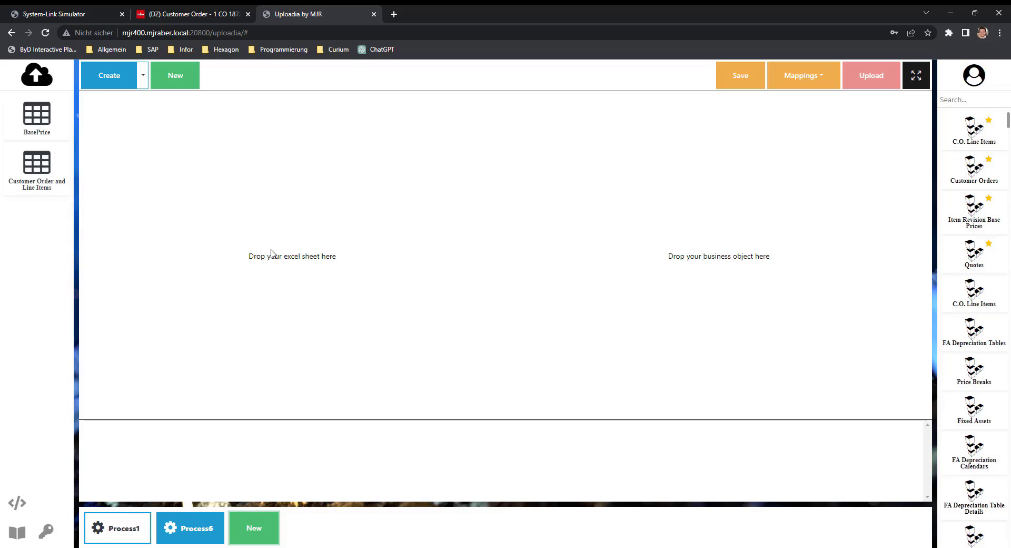
left_click_drag(40, 179, 302, 232)
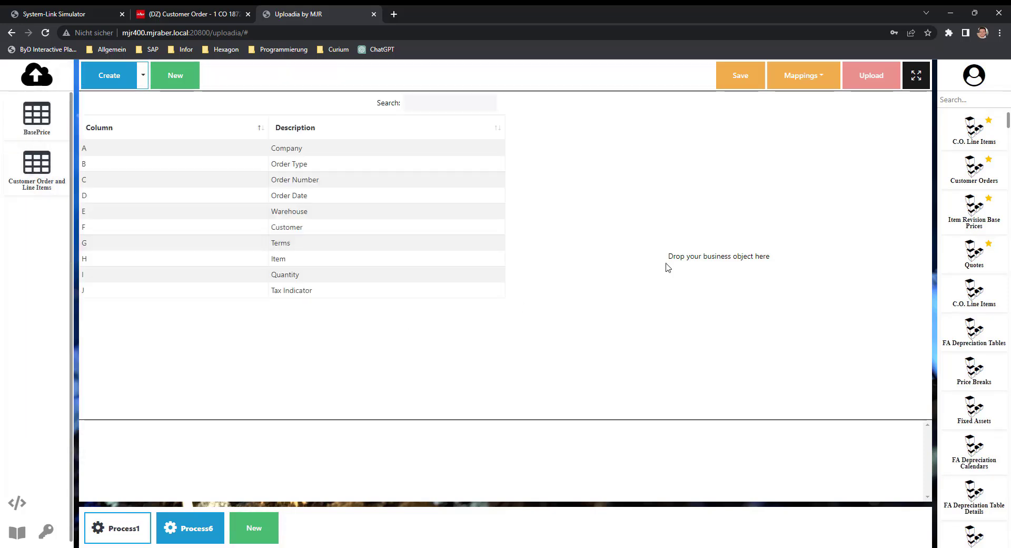
Load the saved mapping "Customer order and lines" and review the field assignments of the first Create operation for the order header
left_click(803, 83)
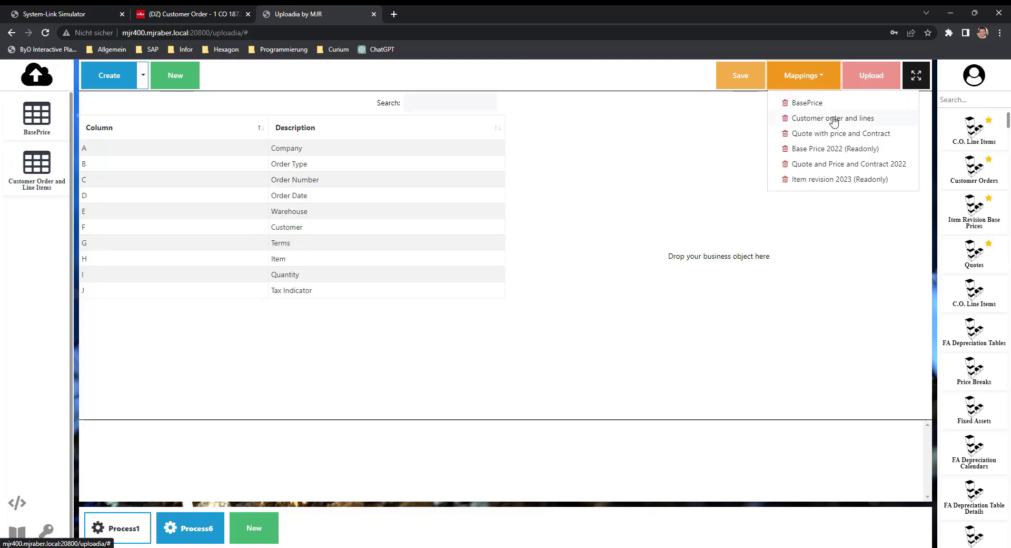
left_click(833, 119)
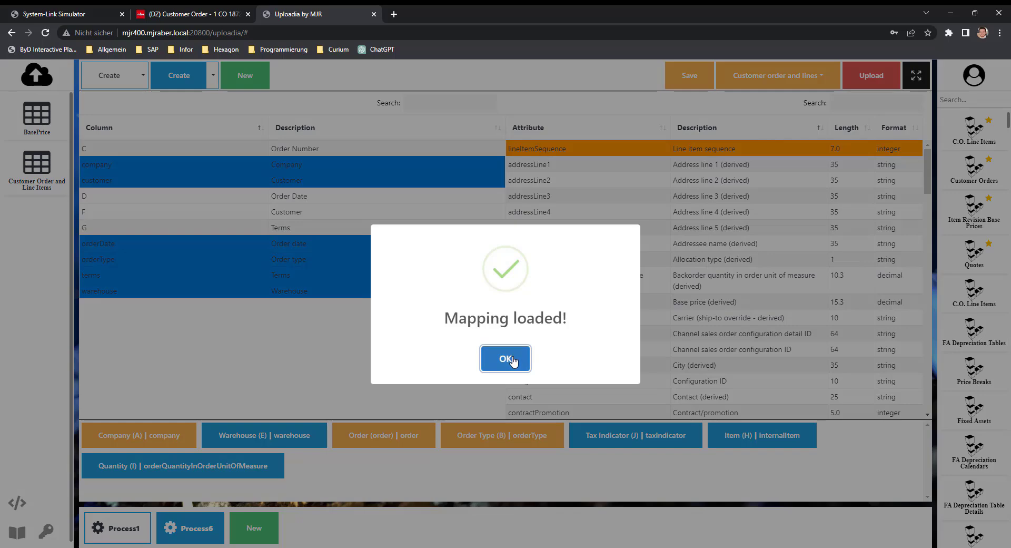
left_click(506, 361)
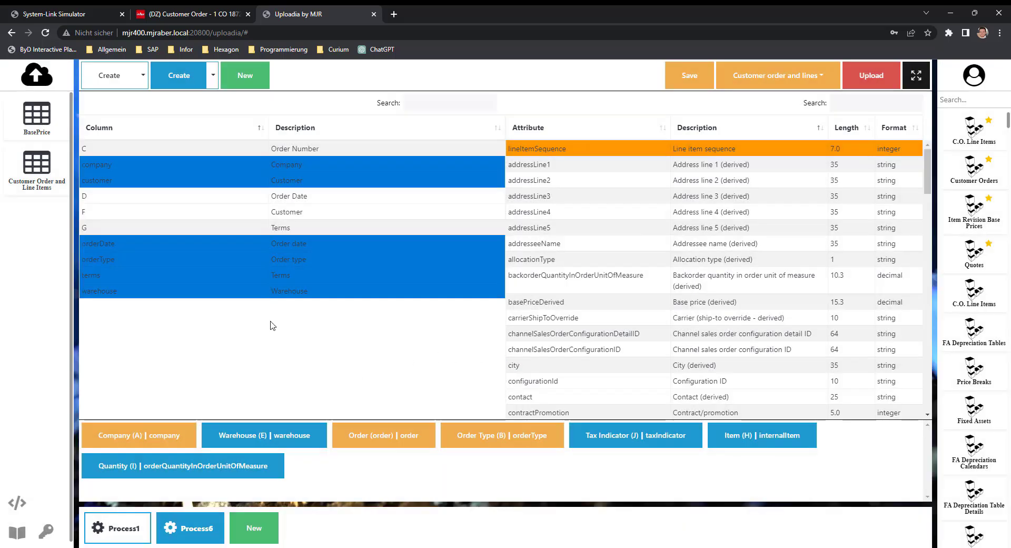
mouse_move(116, 90)
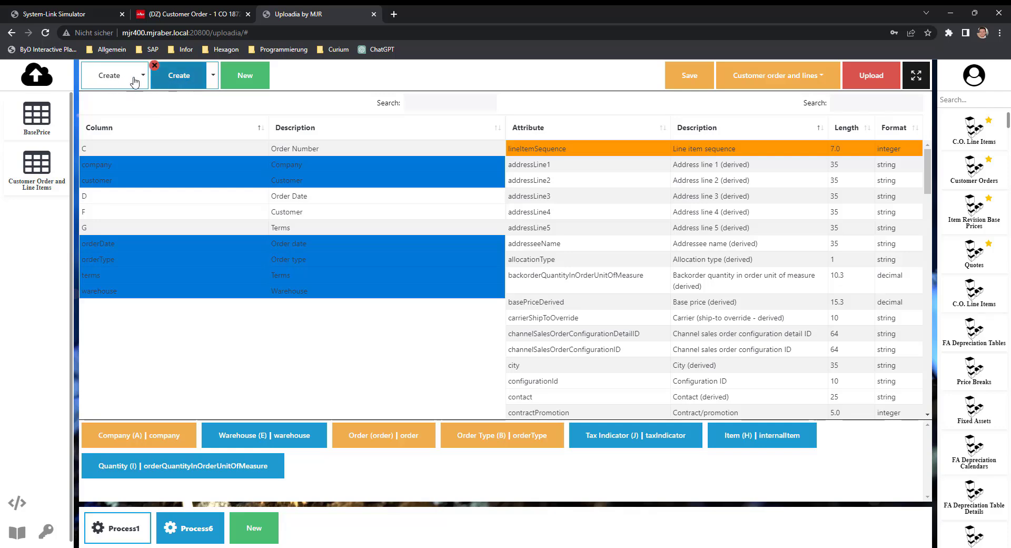
left_click(119, 80)
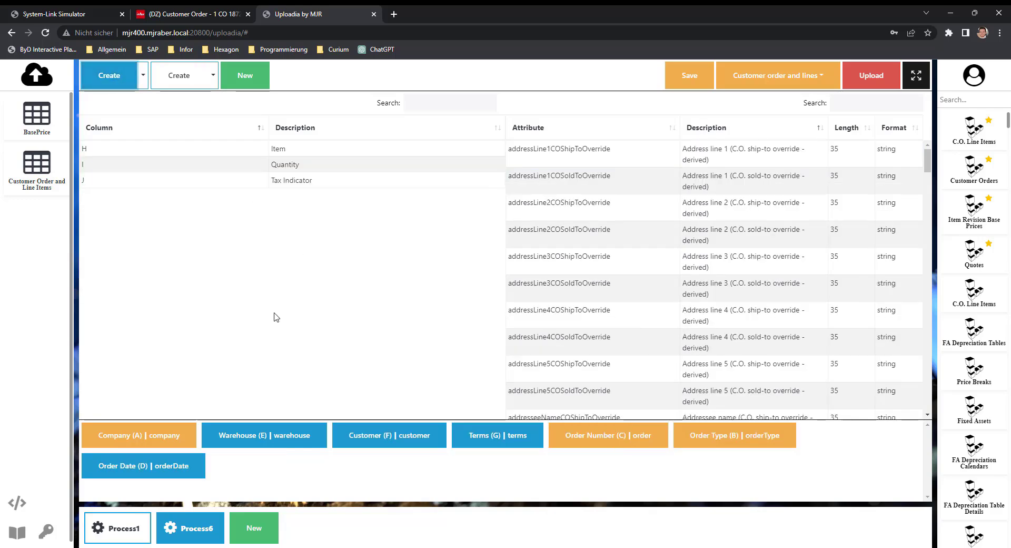
In the second Create operation, remove the order assignment and map the line item's order attribute again to the Order field of the created customer order
left_click(184, 78)
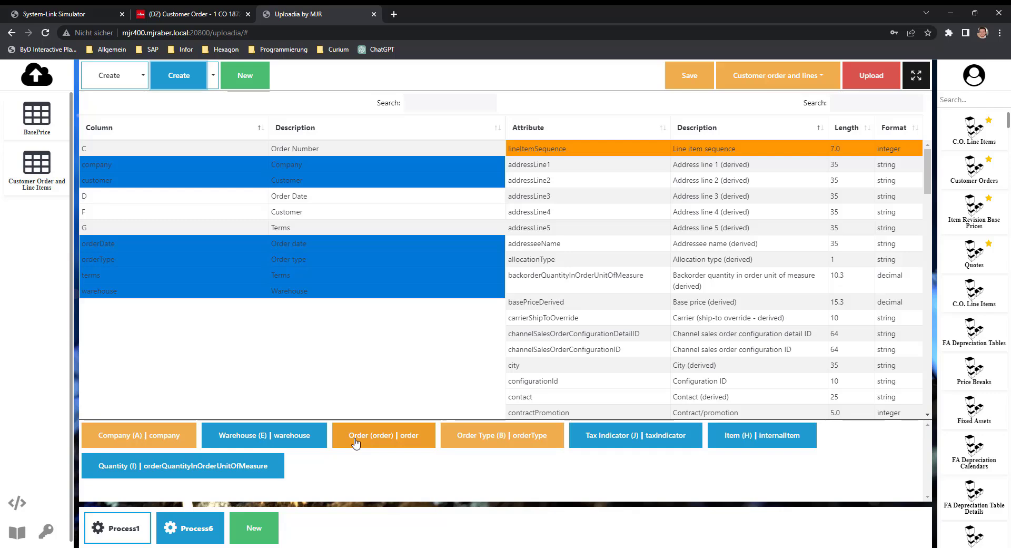
left_click(402, 440)
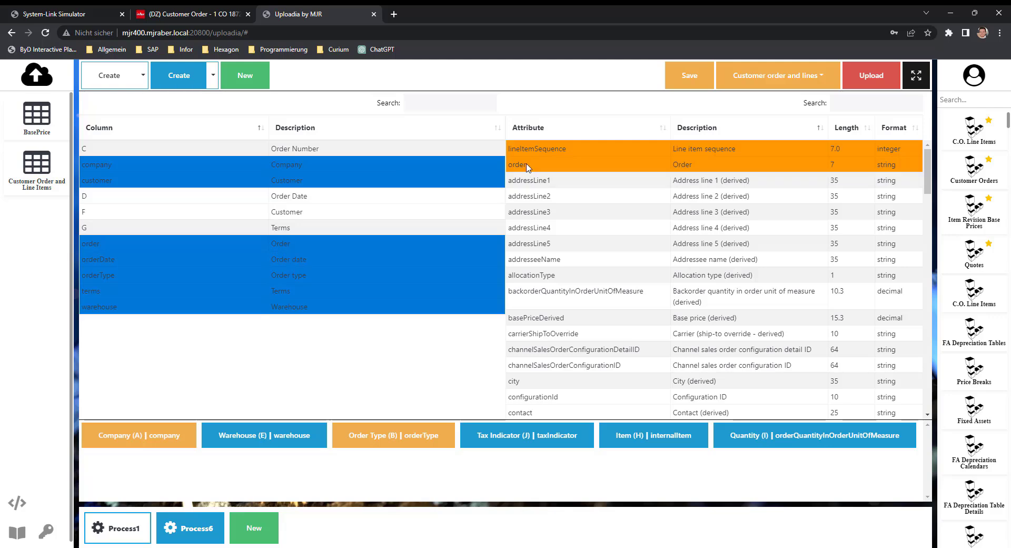
left_click_drag(517, 168, 301, 248)
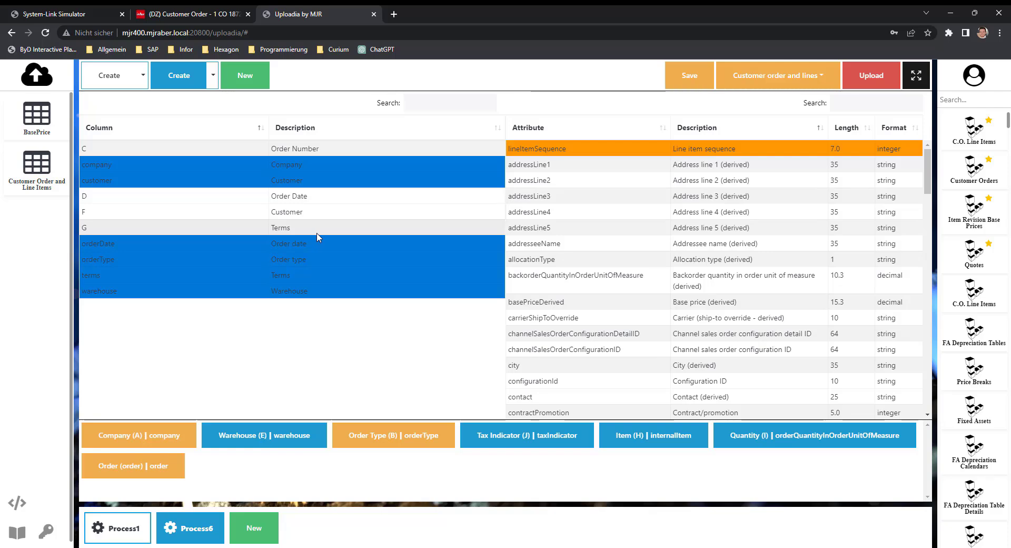
Upload the customer orders and line items with the loaded mapping, and select row 12, where the second order begins
left_click(870, 77)
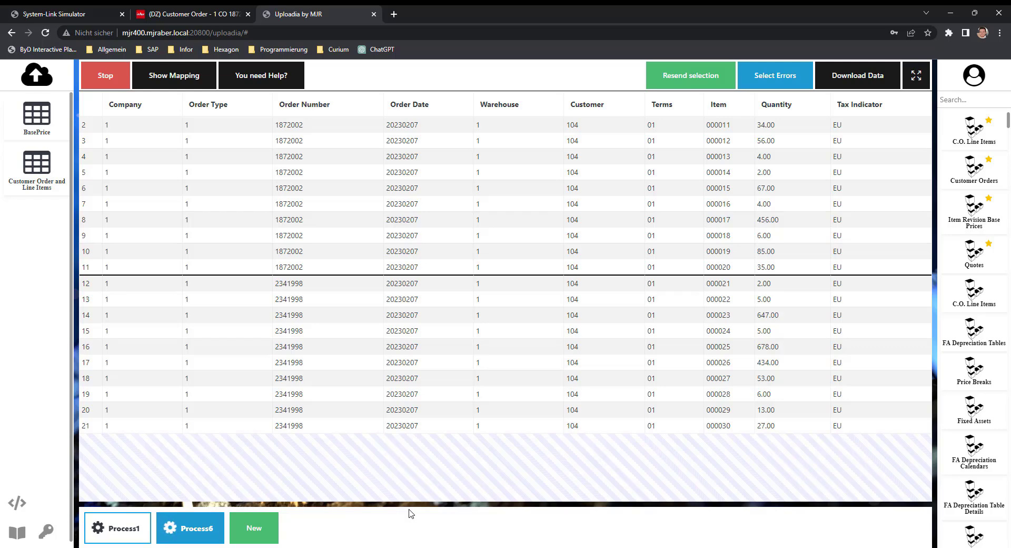
left_click(331, 285)
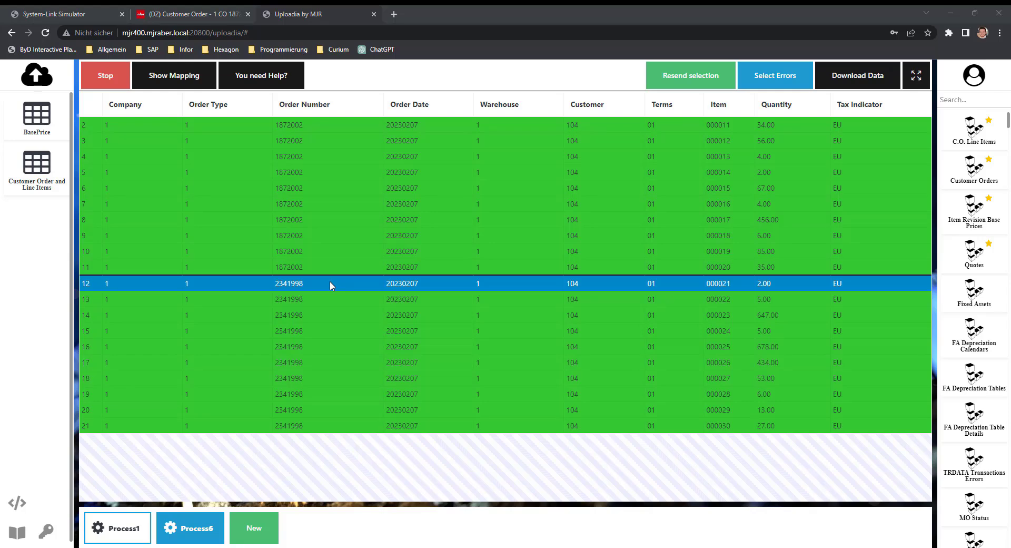
Return to the Customer Orders and Quotes list and check the line items of the first listed Bike-Discount Megastore order
left_click(198, 12)
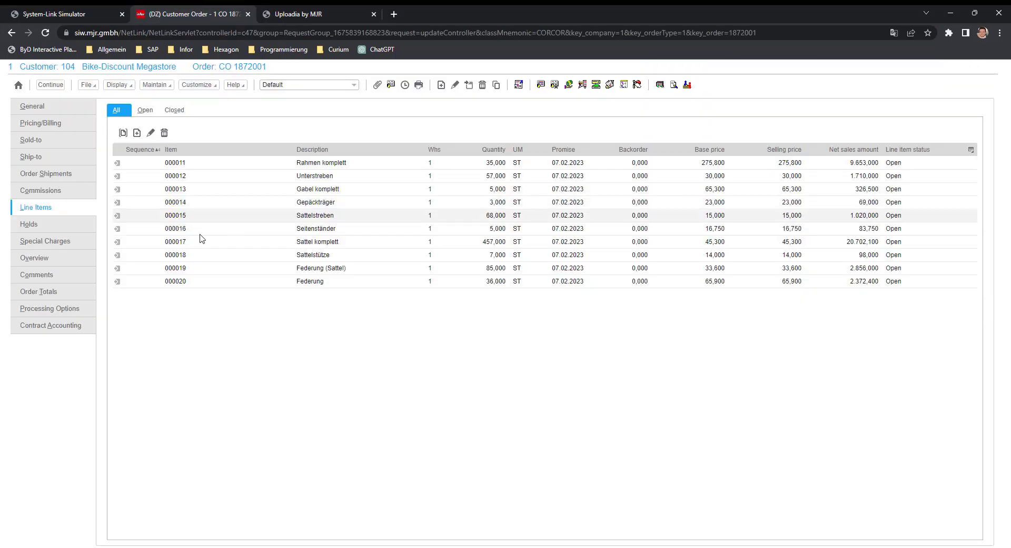
left_click(41, 86)
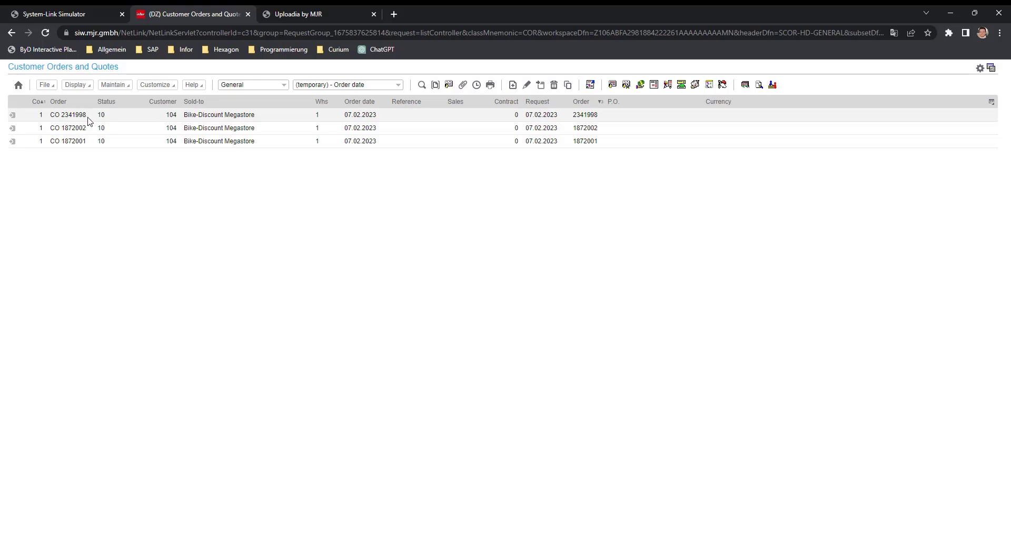
left_click(12, 117)
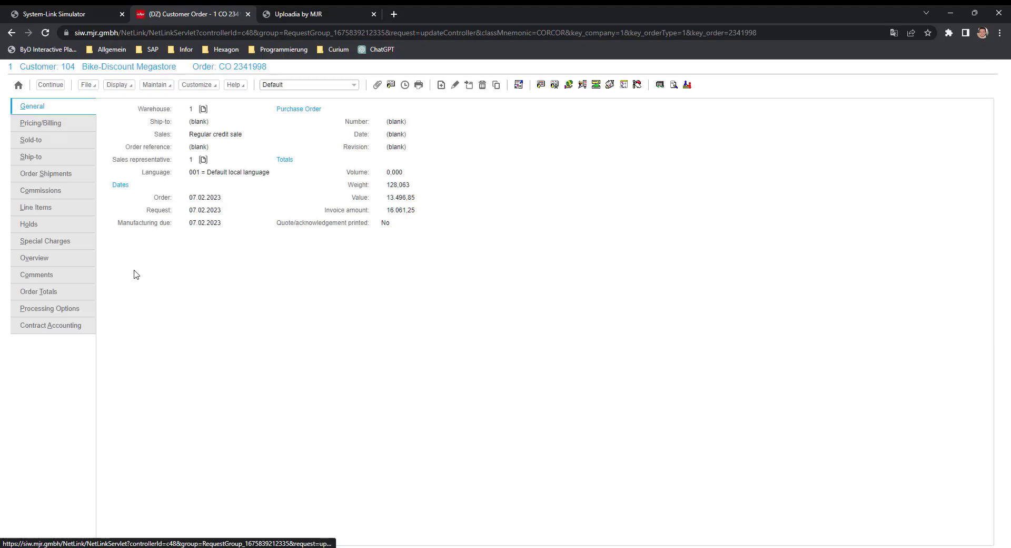
left_click(45, 209)
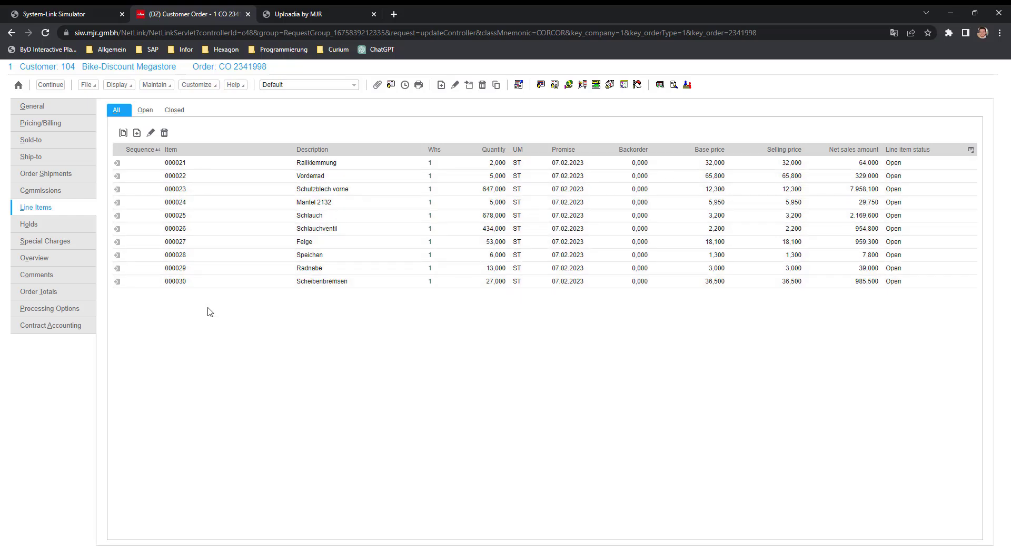
Go back to the order list and check the line items of the second listed Bike-Discount Megastore order
left_click(51, 84)
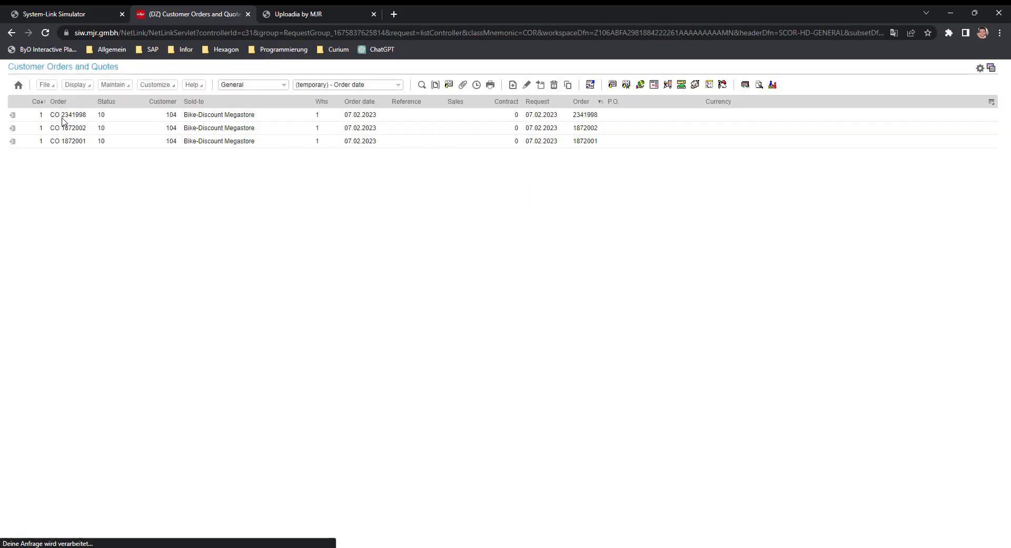
left_click(13, 129)
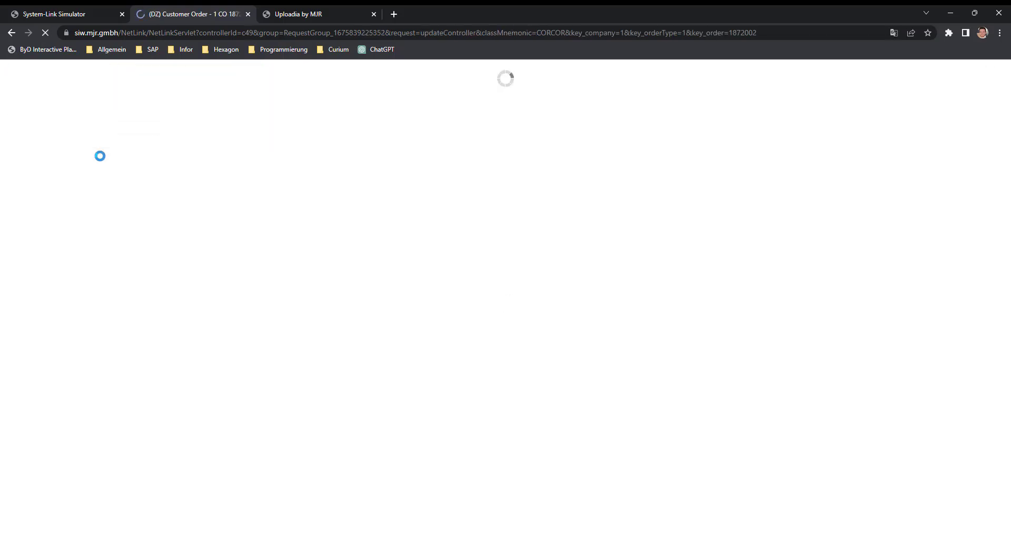
left_click(52, 212)
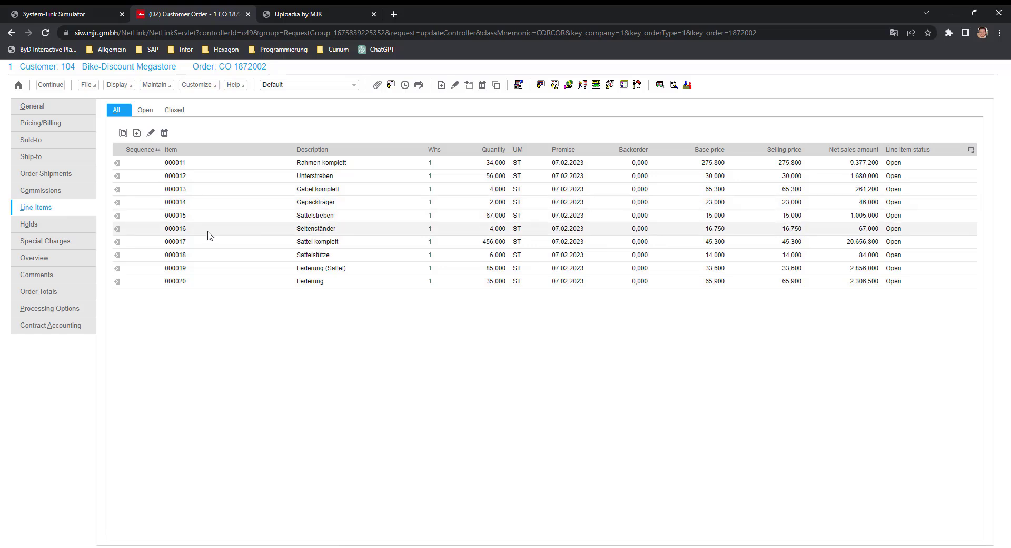